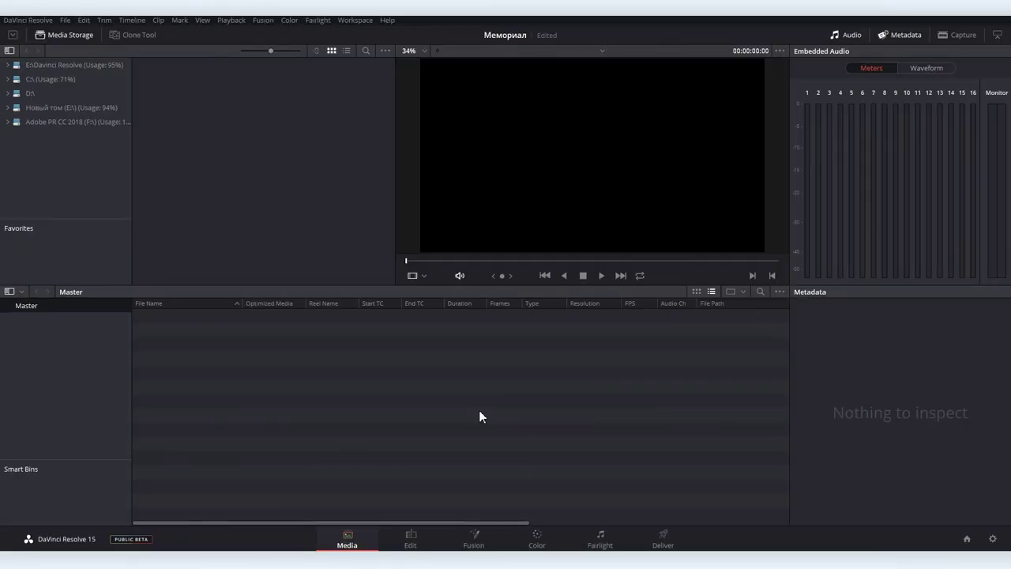
Step: Browse Media Storage to the E:\FILMS\2018_10_18_ИНТ Мемориал folder
left_click(8, 107)
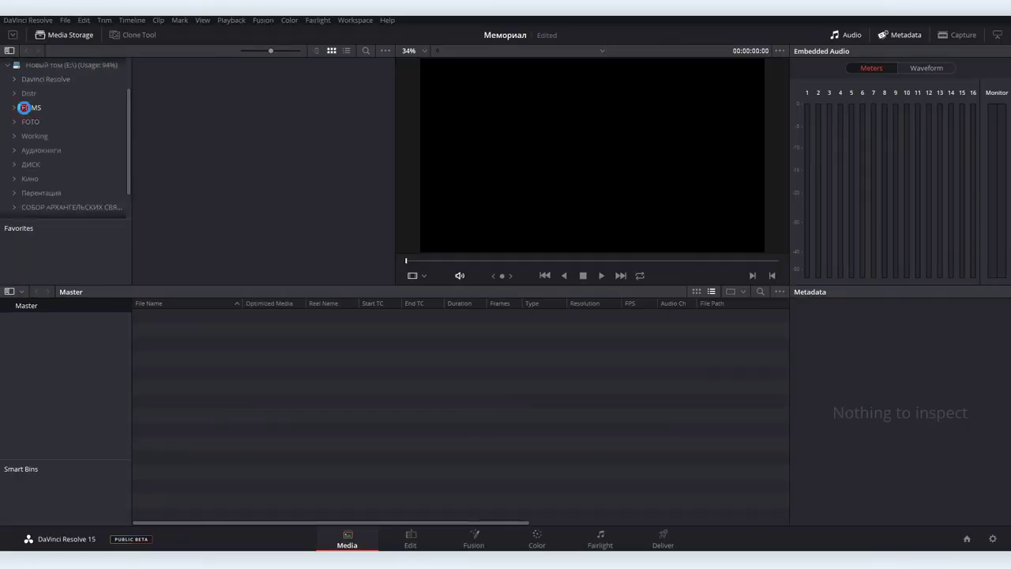
left_click(25, 110)
left_click_drag(391, 97, 393, 150)
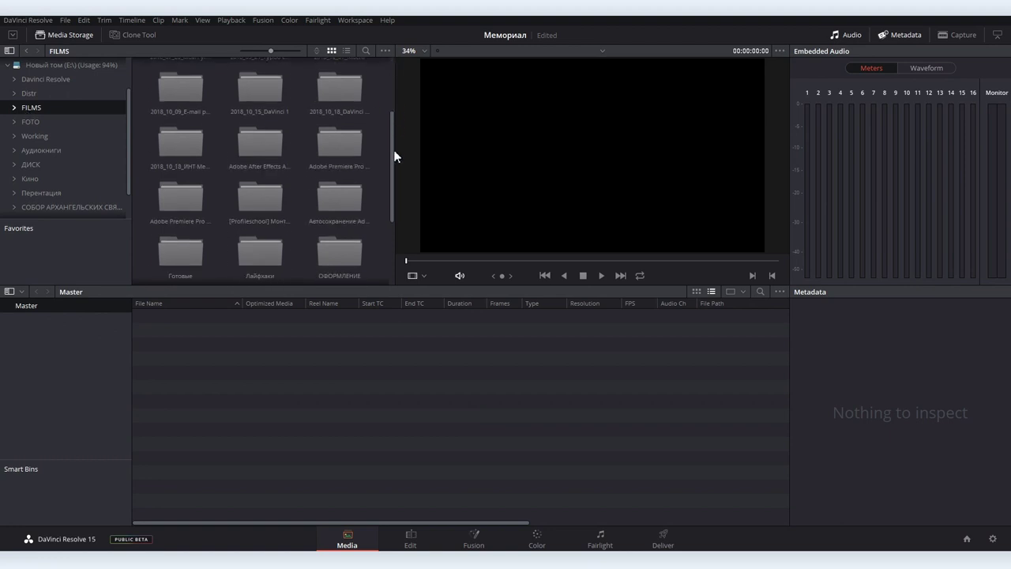
double_click(171, 146)
left_click_drag(392, 87, 194, 66)
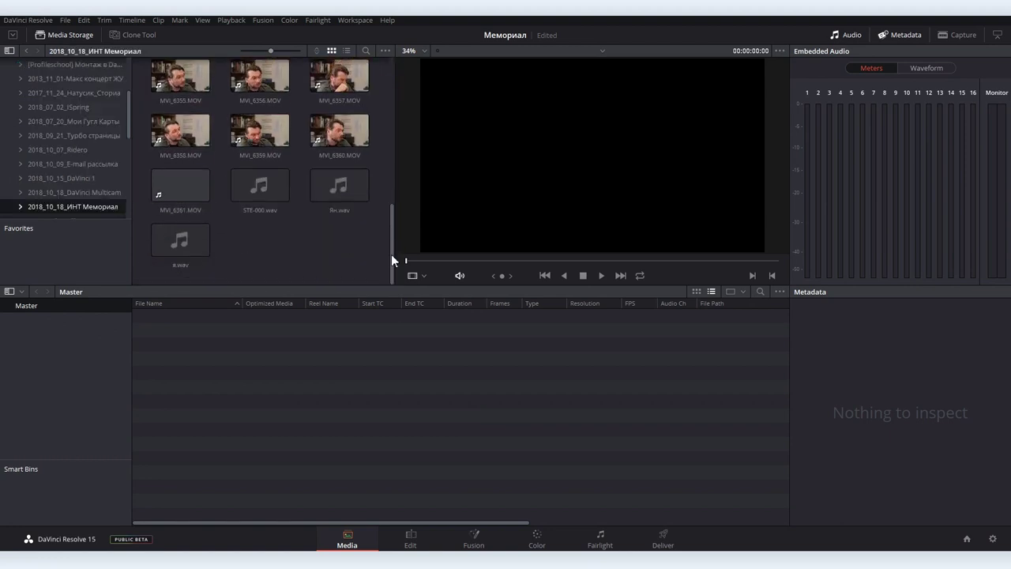
Step: Import all the folder's clips into the Media Pool and change the project frame rate to match
left_click(196, 66)
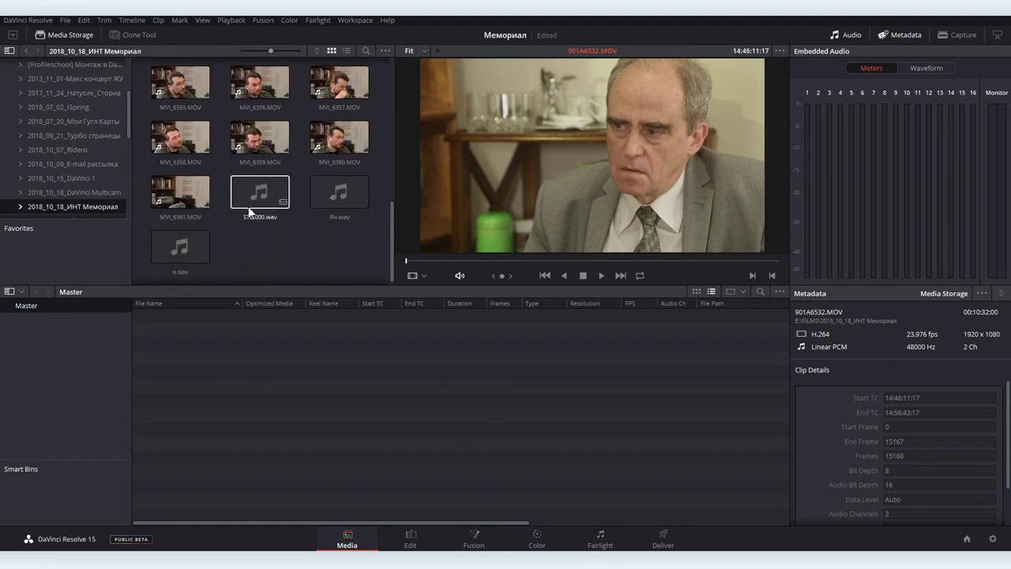
mouse_move(180, 82)
left_mouse_down()
mouse_move(297, 501)
mouse_move(289, 372)
left_mouse_up()
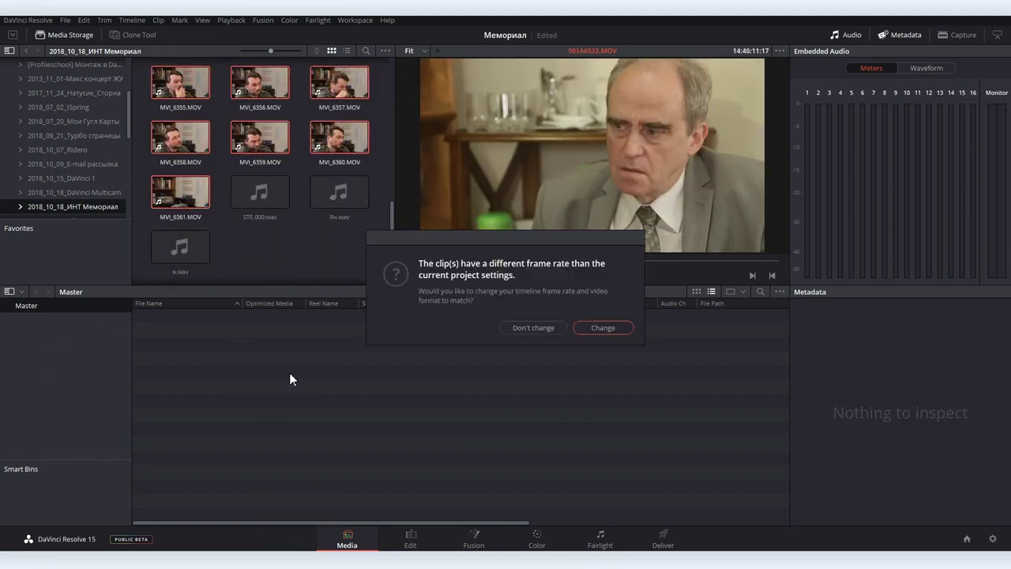
left_click(606, 327)
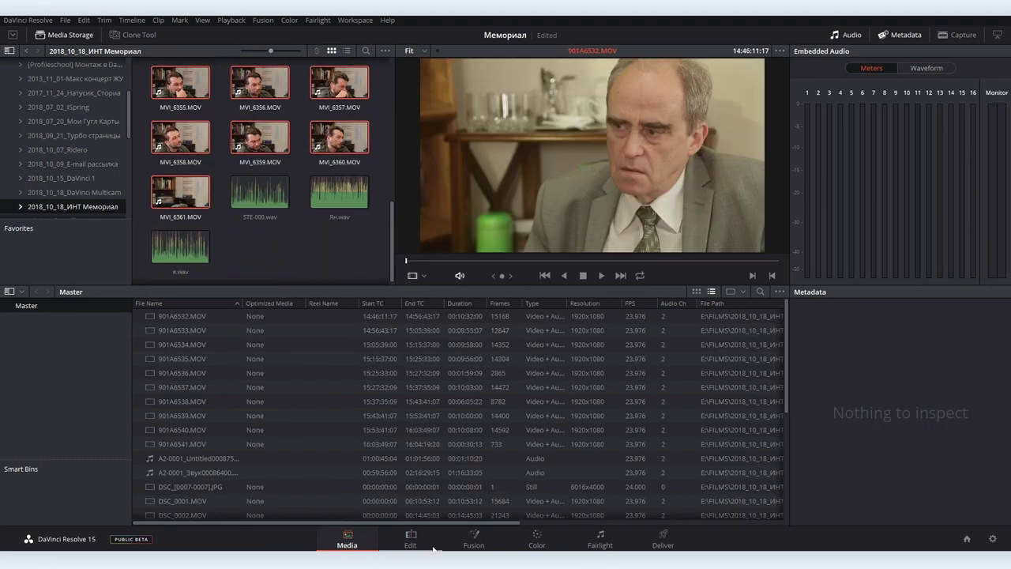
left_click(412, 539)
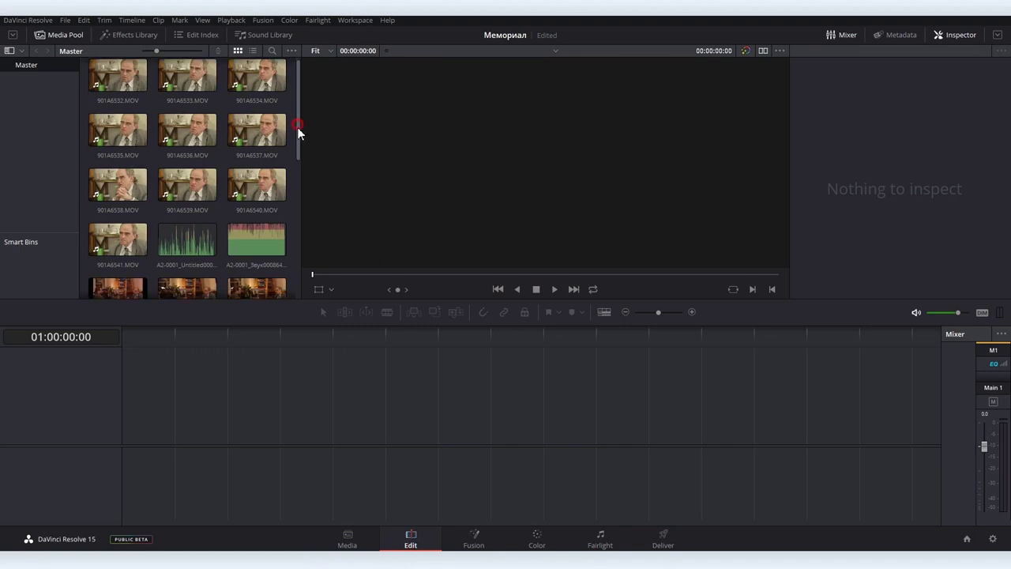
Step: Create the Multicam clip from the selected interview clips, moving the sources into an Original Clips bin
right_click(121, 85)
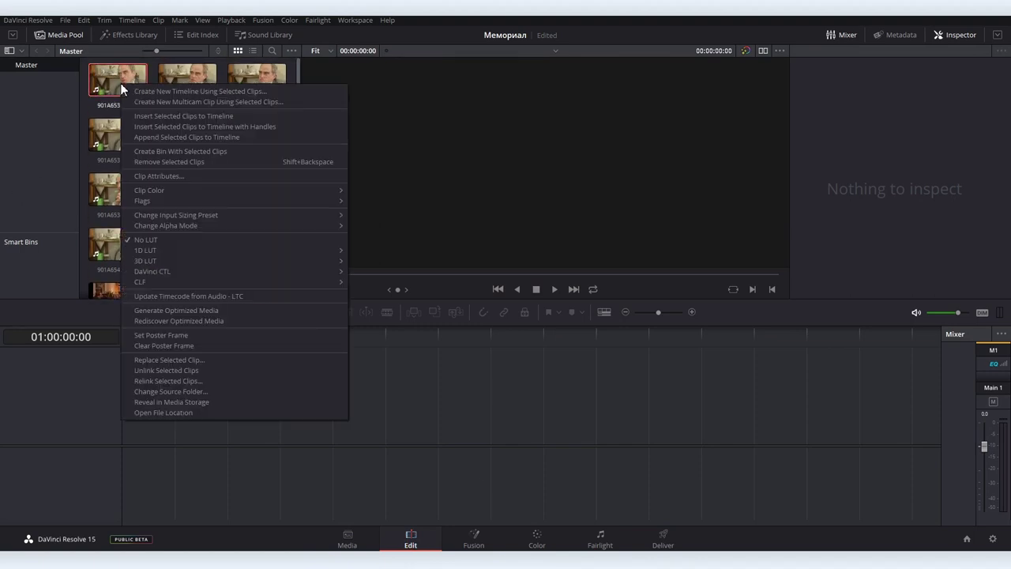
left_click(167, 105)
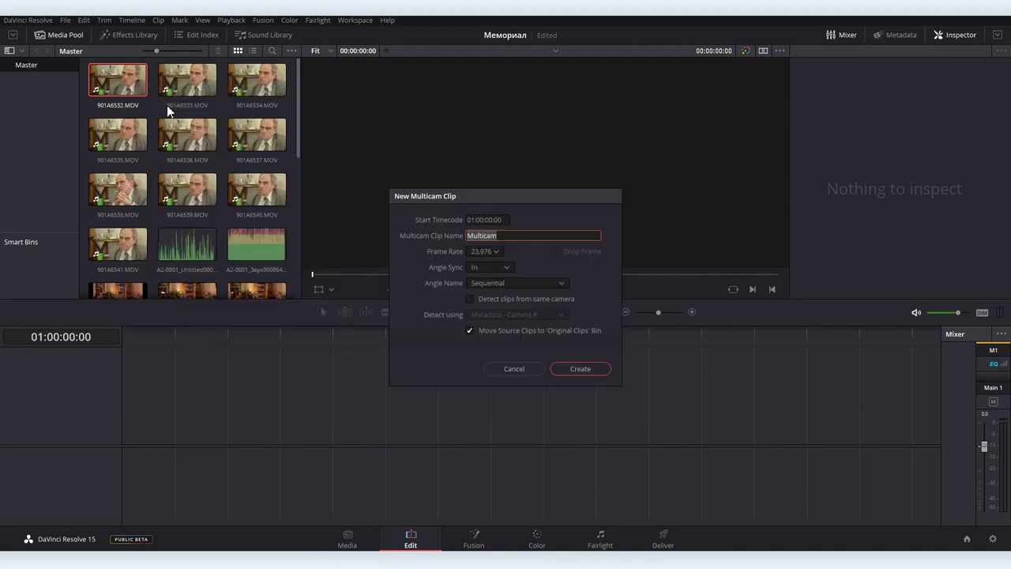
left_click(566, 368)
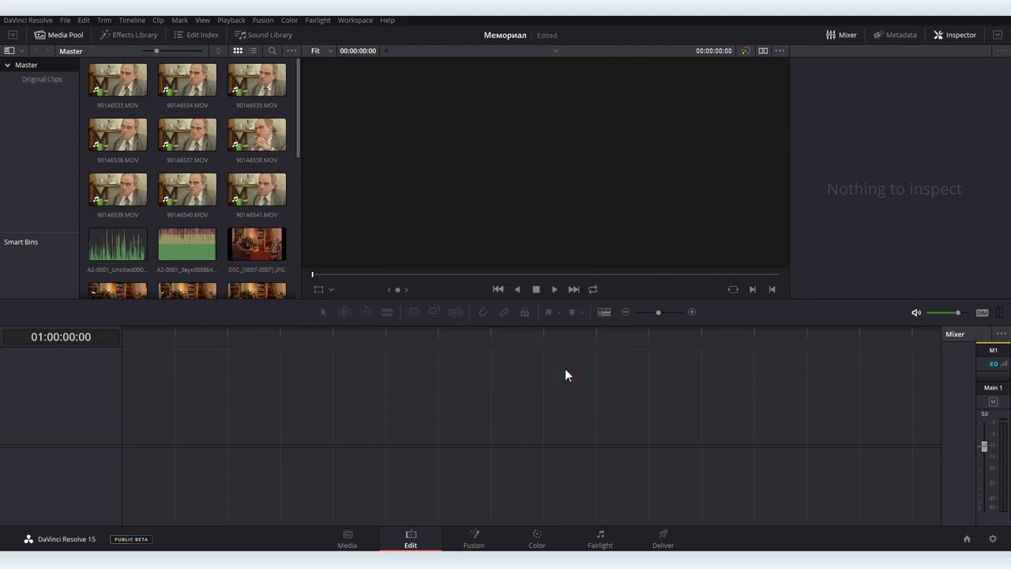
Step: Add a bin named Timelines under Master and move the Multicam clip into it
right_click(33, 139)
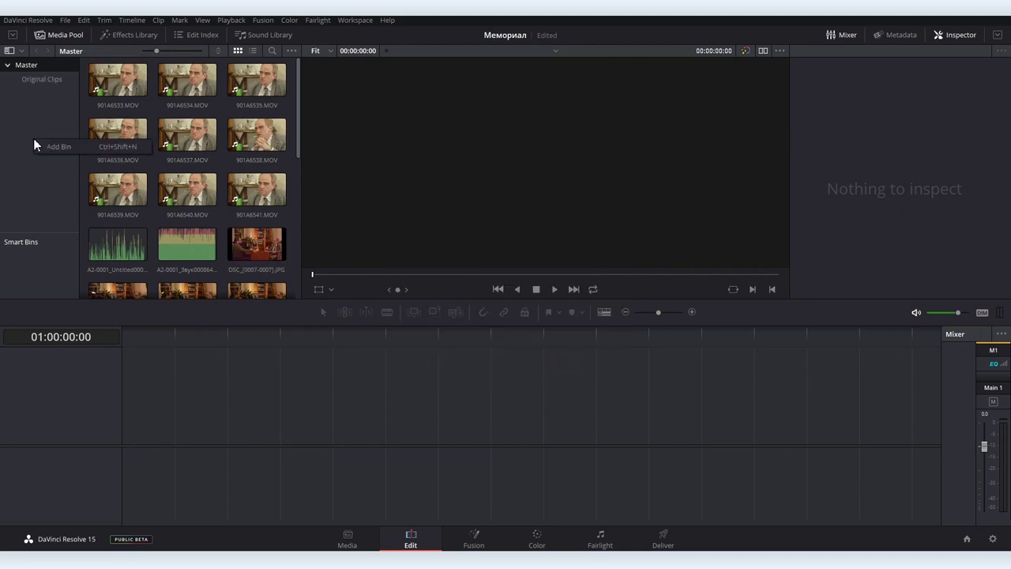
left_click(57, 144)
type("Timelines")
key("Return")
left_click(28, 68)
scroll(261, 158, "down", 5)
left_click_drag(183, 88, 41, 91)
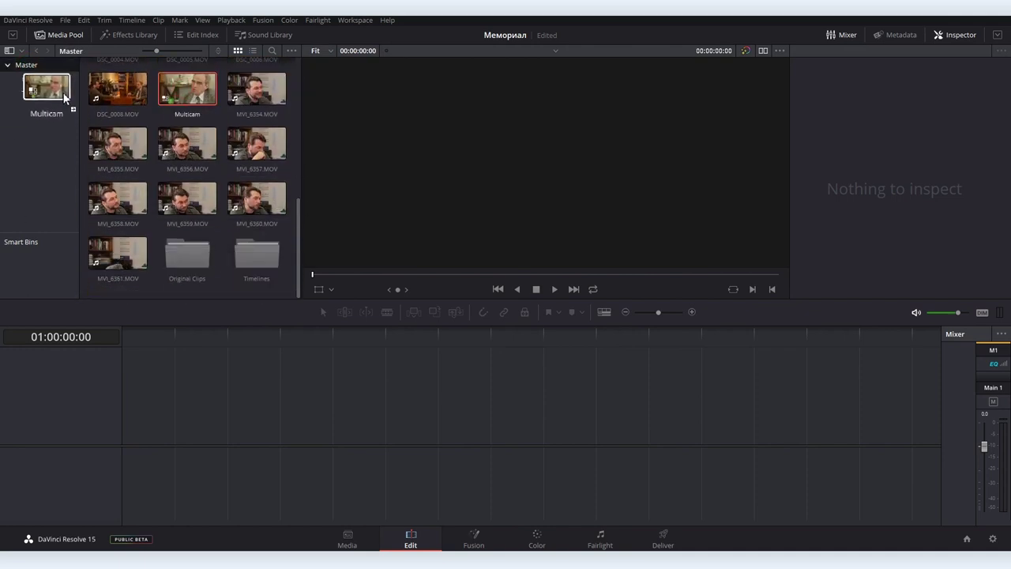
left_click(41, 91)
Step: Create a new timeline named Интервью from the Multicam clip
right_click(120, 73)
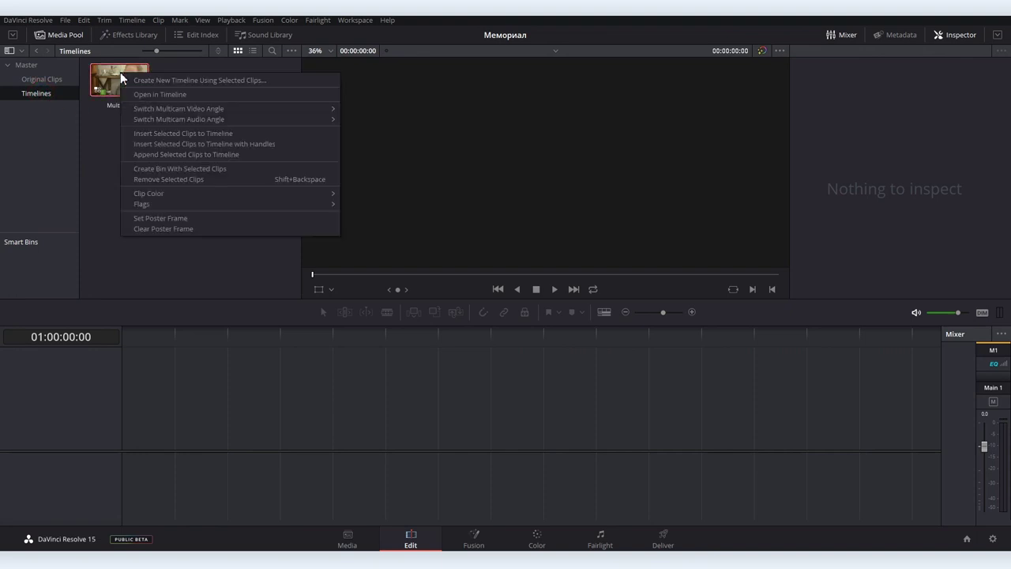
left_click(185, 79)
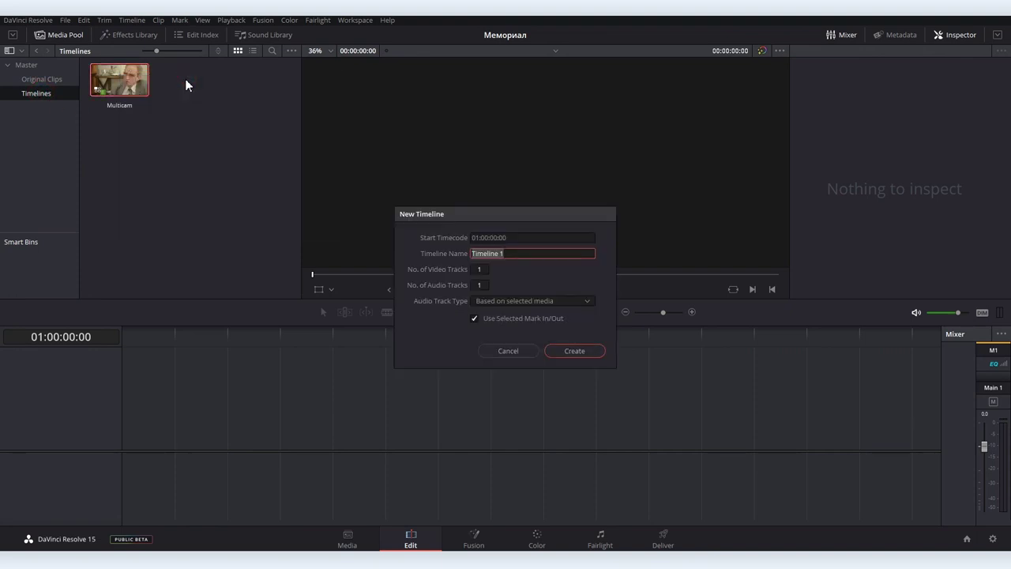
type("Интервью")
key("Return")
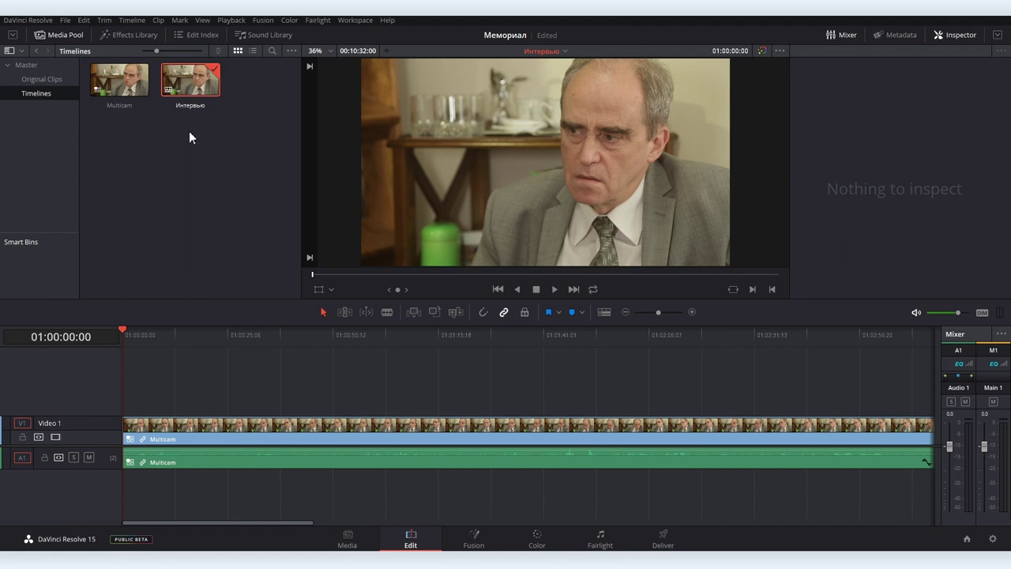
Step: Bring up the context menu for the Multicam clip in the Media Pool
right_click(107, 82)
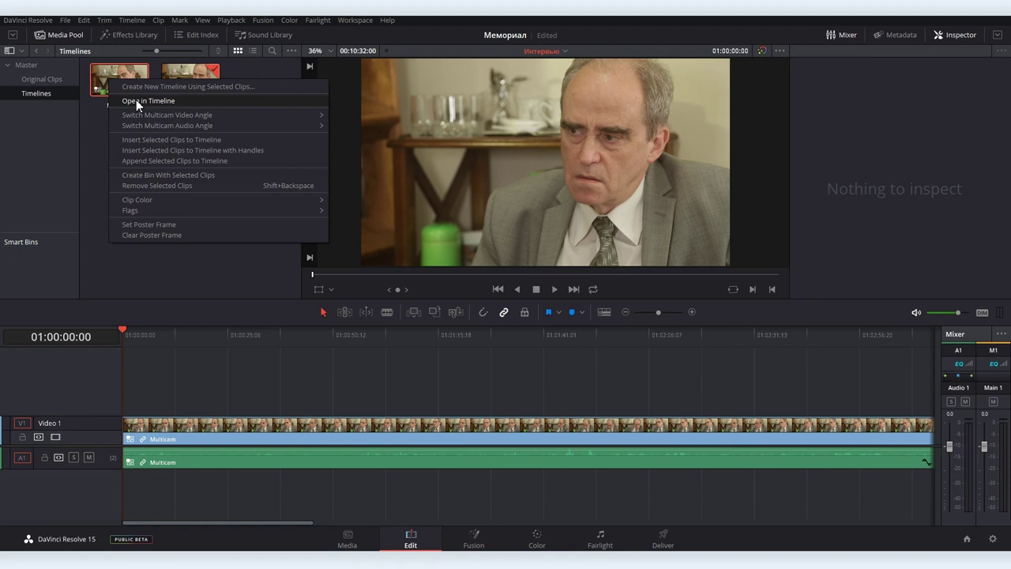
Step: Open the Multicam clip's contents and add clips 901A6533–901A6541 after the existing Angle 1 clip
left_click(136, 100)
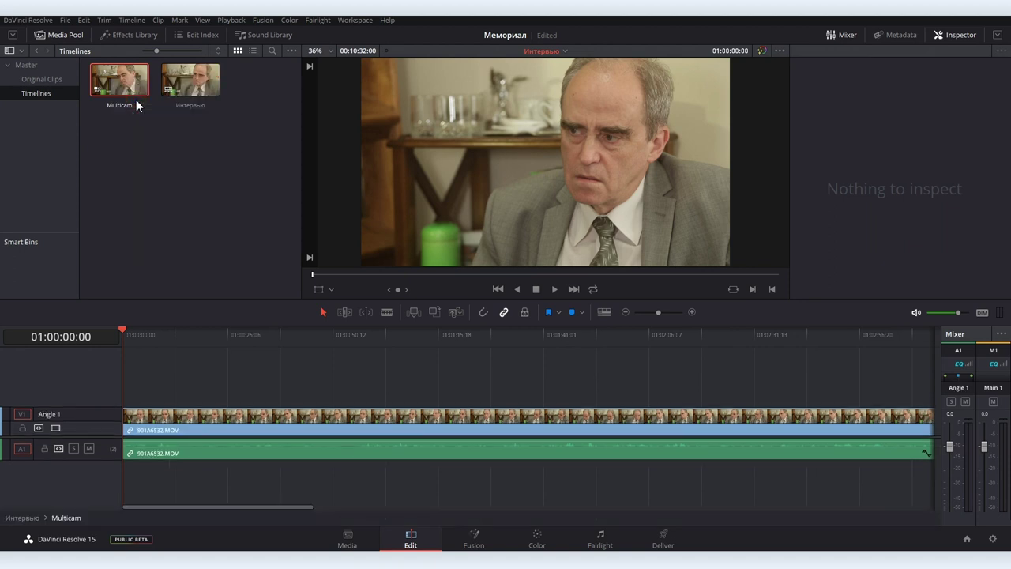
left_click(400, 334)
key("ctrl+minus")
key("ctrl+minus")
key("ctrl+minus")
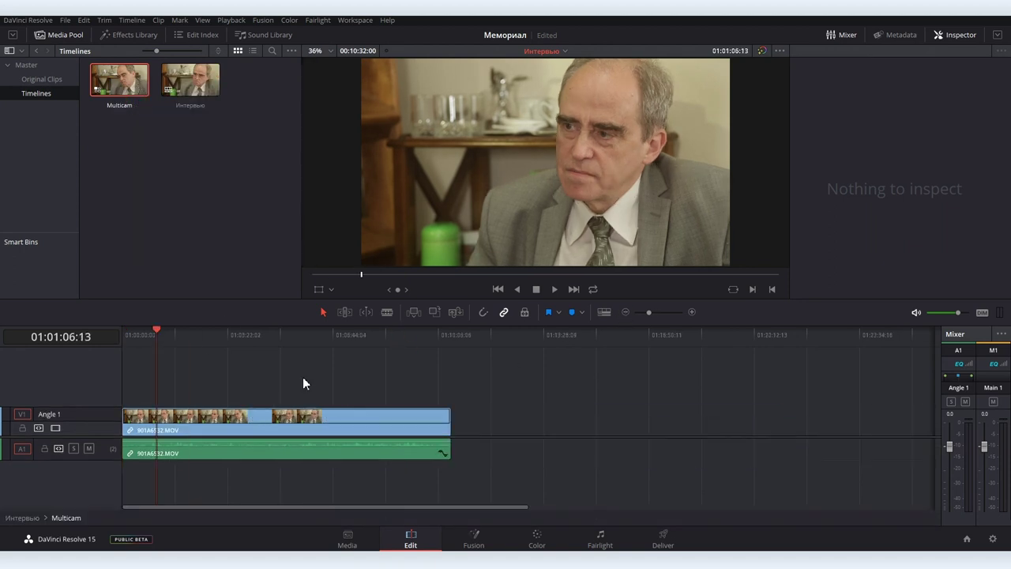
left_click(30, 64)
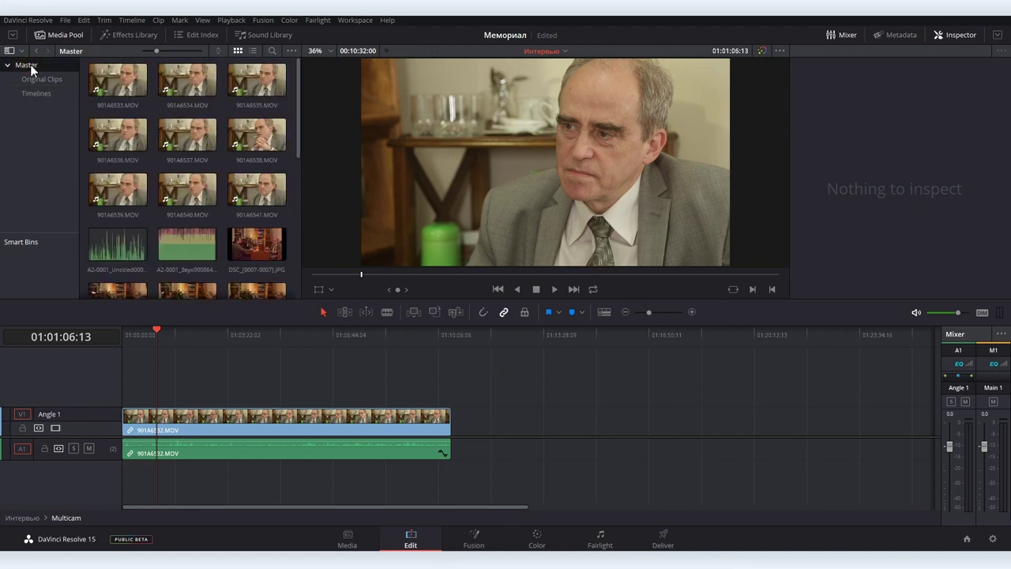
left_click(257, 190, "shift")
left_click_drag(160, 104, 466, 431)
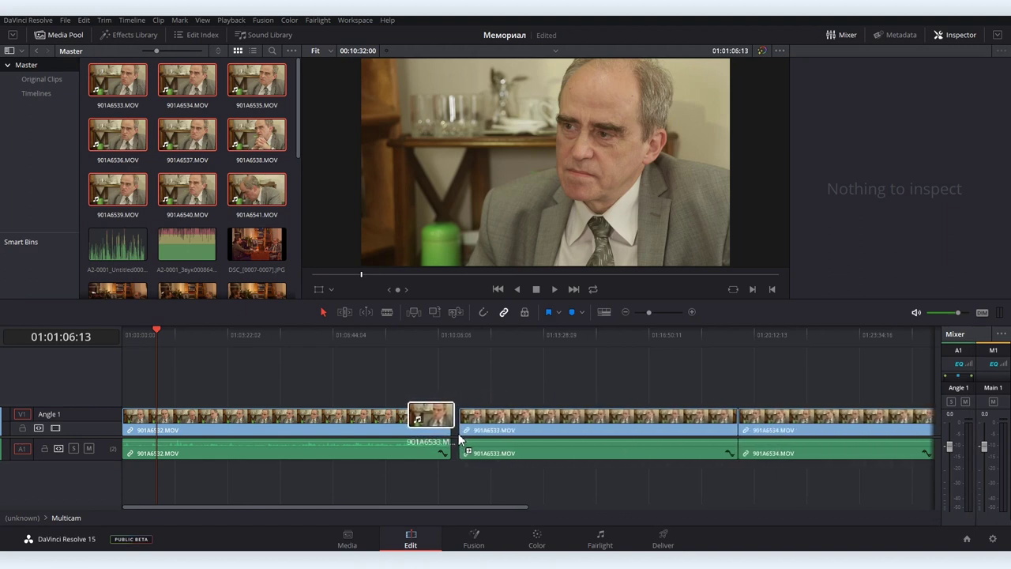
left_click_drag(467, 431, 458, 434)
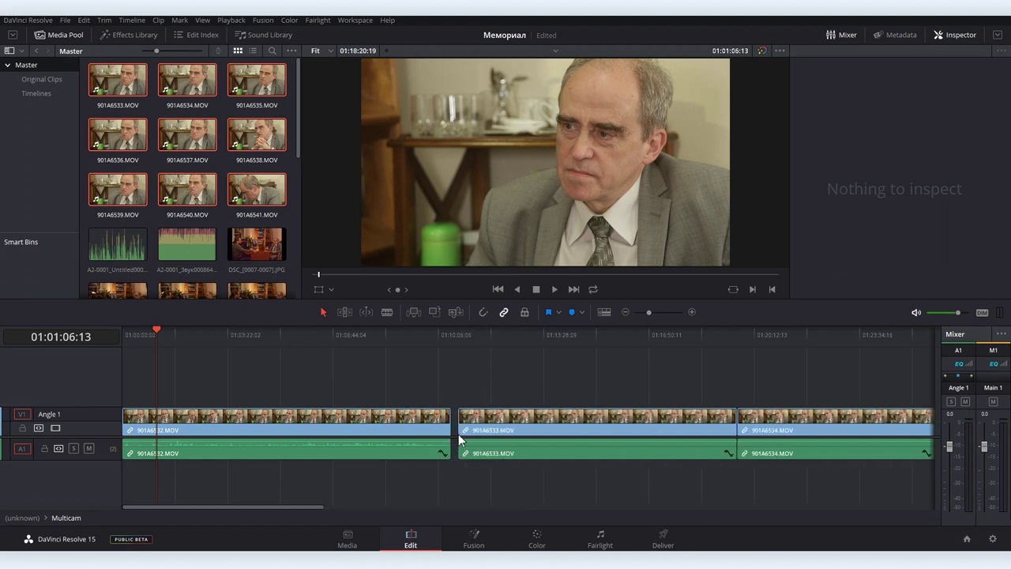
Step: Place the A2-0001 WAV recording on track A2 at the timeline start
left_click(116, 248)
scroll(158, 244, "down", 2)
scroll(189, 229, "down", 1)
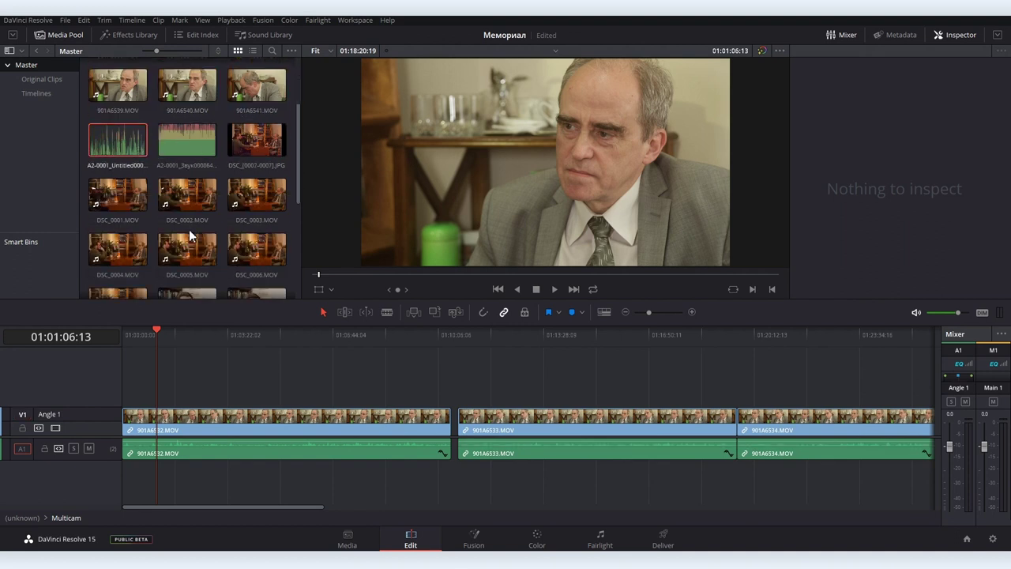
left_click(190, 143)
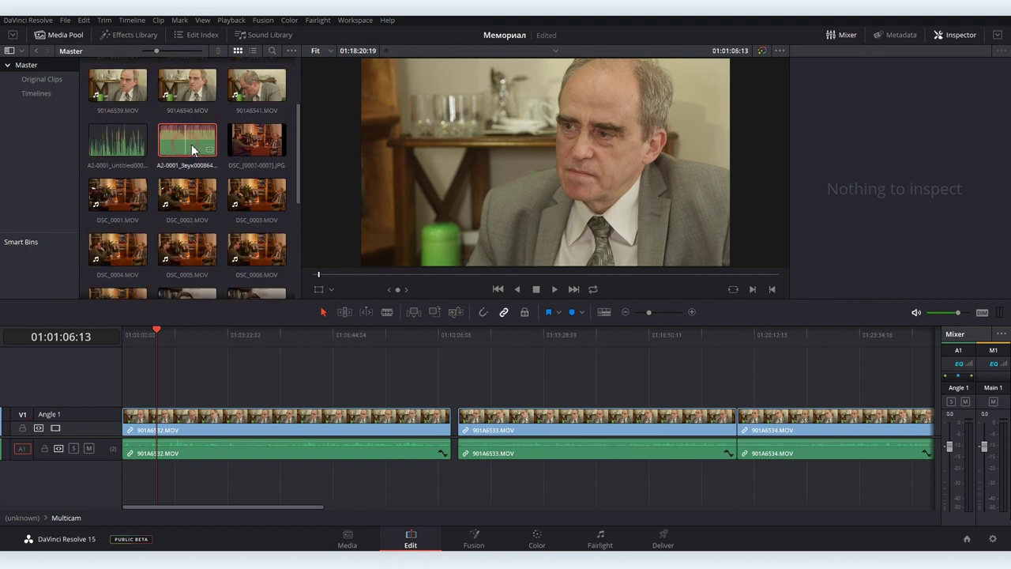
left_click_drag(169, 158, 125, 488)
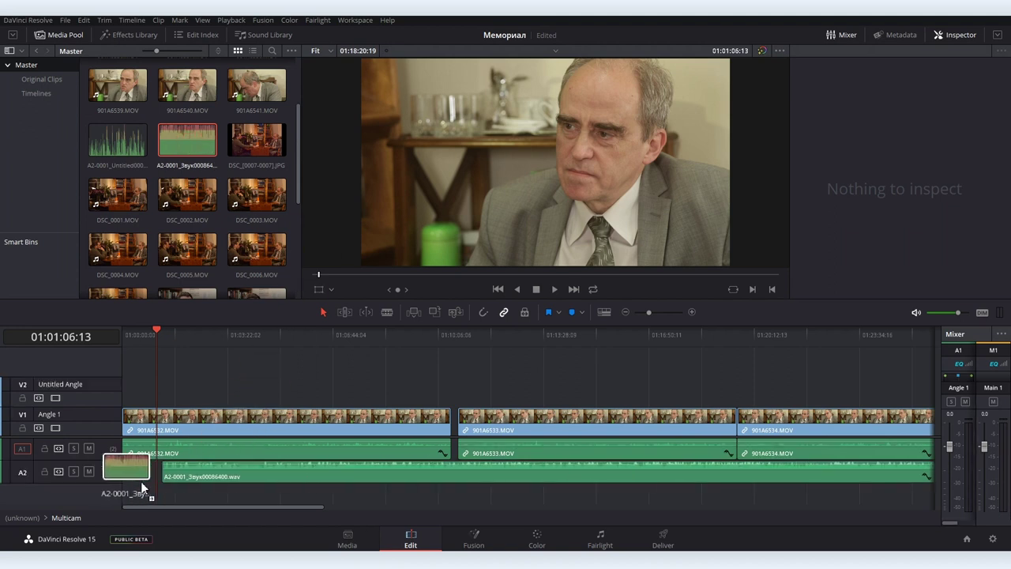
left_click_drag(124, 489, 125, 478)
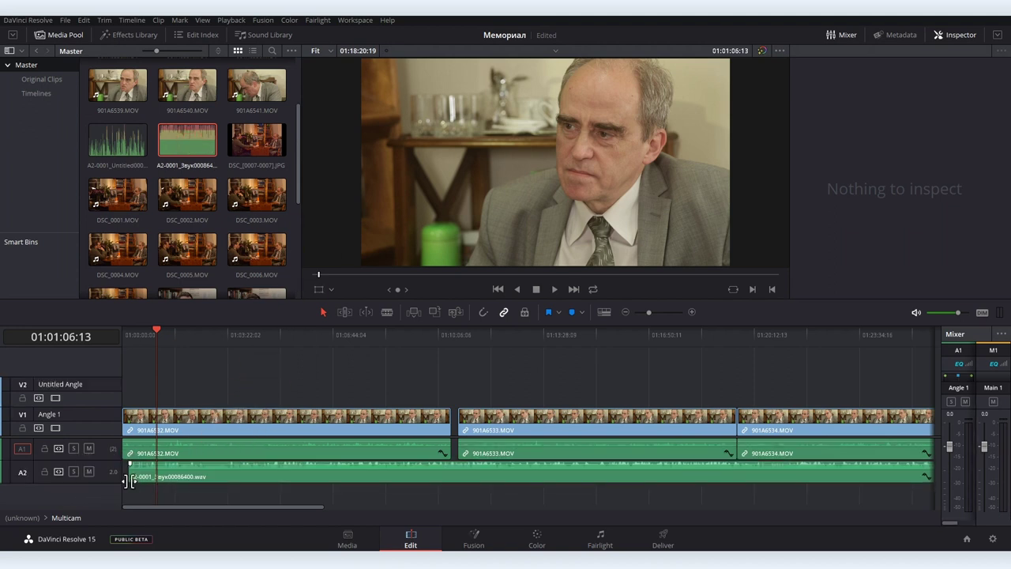
Step: Mute track A2 and play the camera audio from the start to find the sync point
left_click(226, 472)
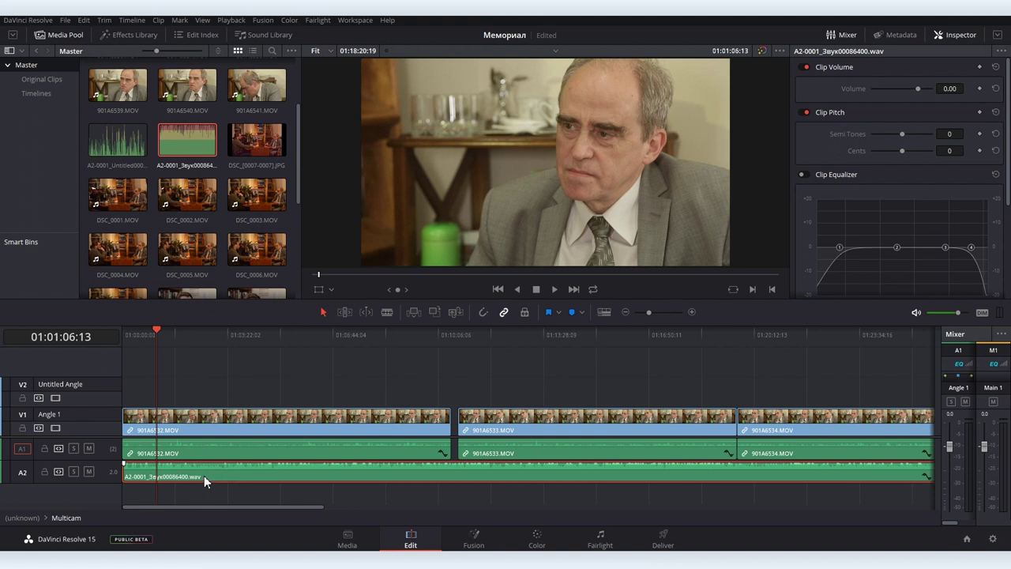
left_click(85, 471)
left_click_drag(156, 335, 112, 352)
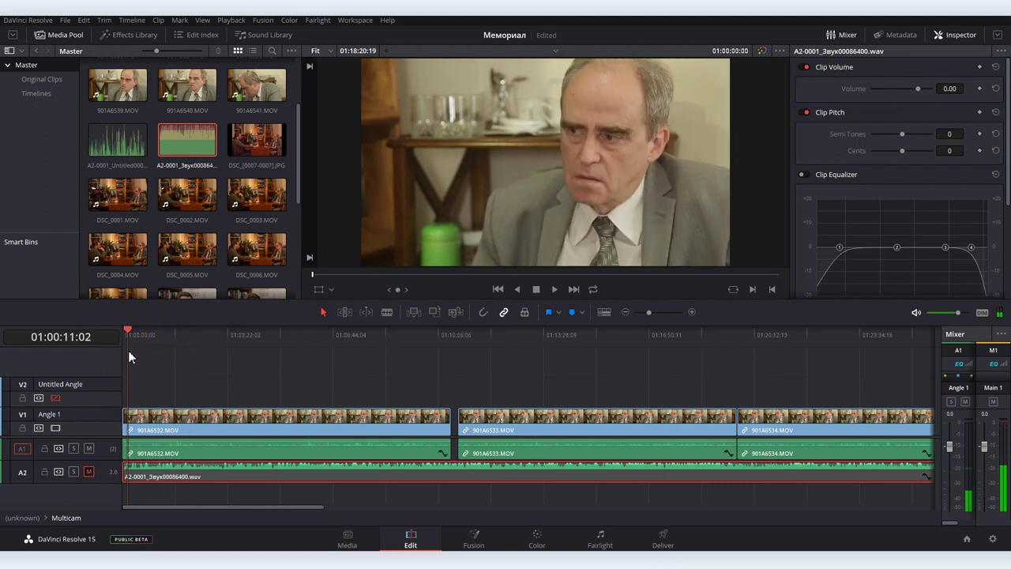
key("space")
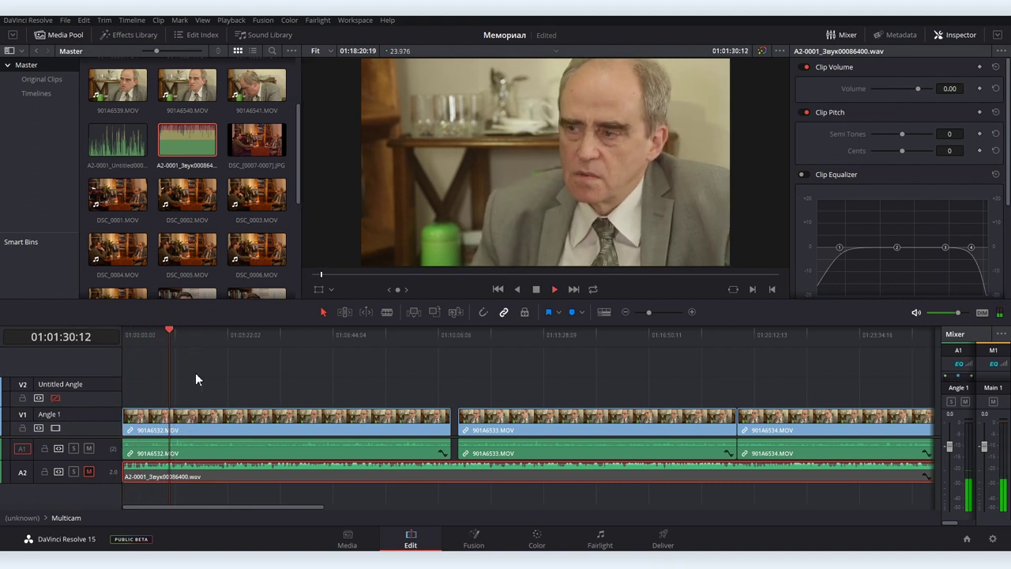
left_click(185, 337)
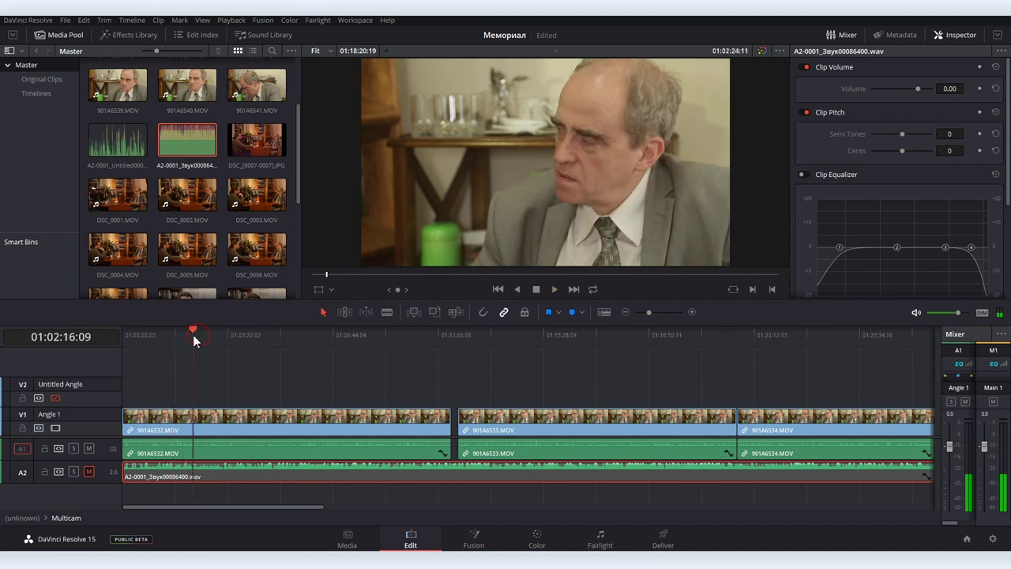
key("space")
Step: Unmute A2 and slide the A2 recording and 901A6532 so both start at the playhead
left_click_drag(123, 416, 188, 416)
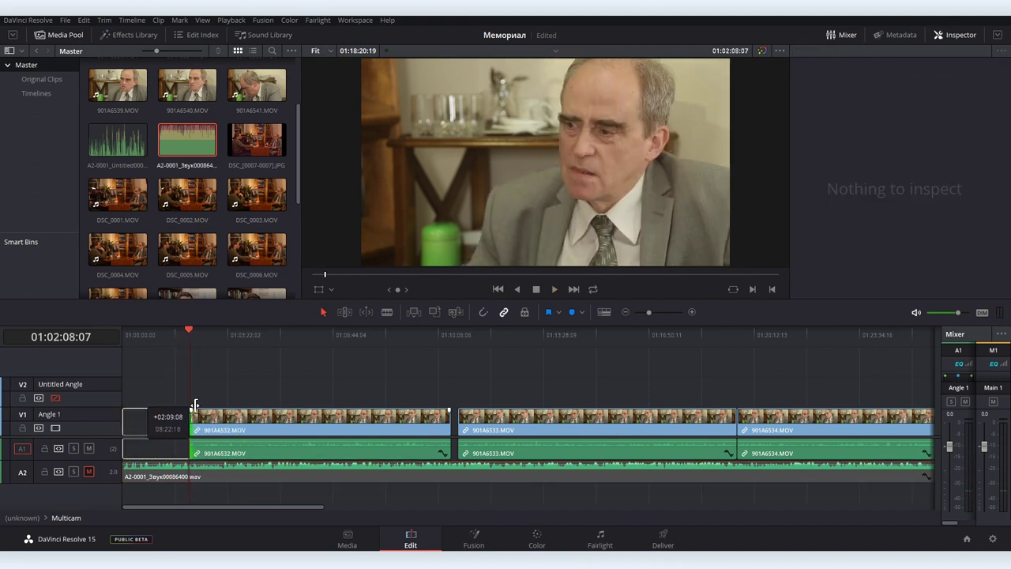
key("Home")
key("space")
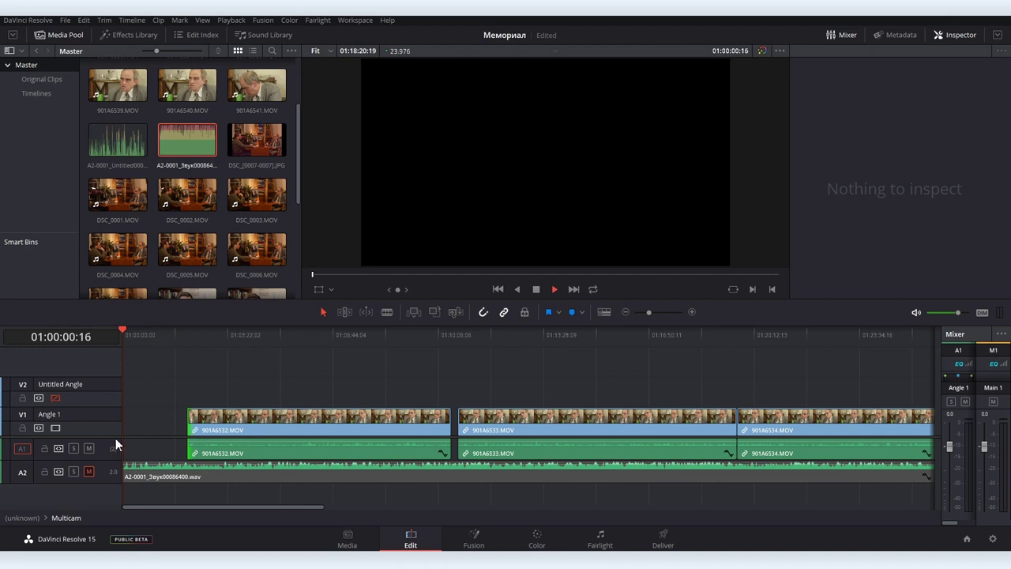
left_click(89, 472)
left_click_drag(124, 472, 147, 471)
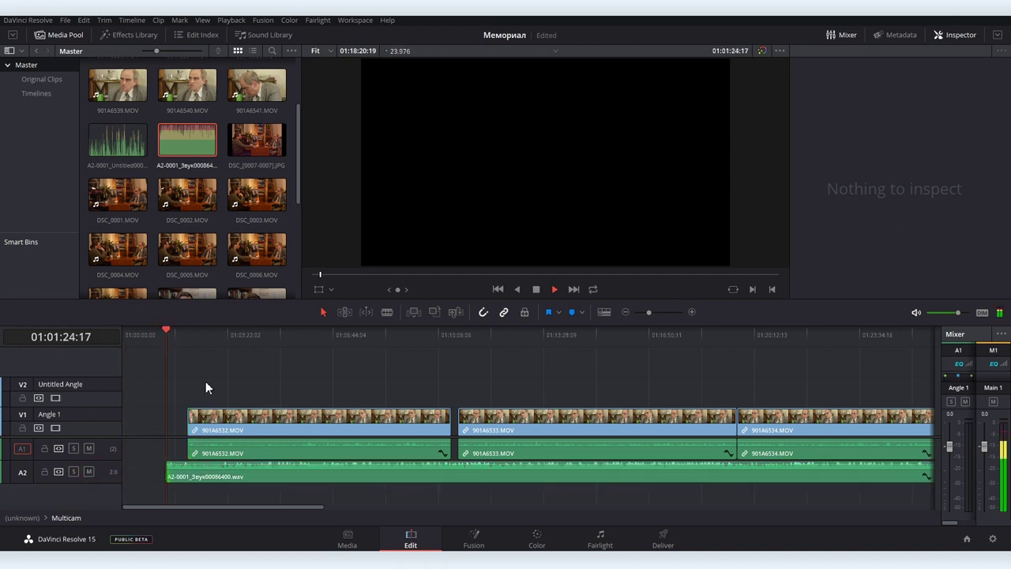
left_click_drag(233, 431, 189, 427)
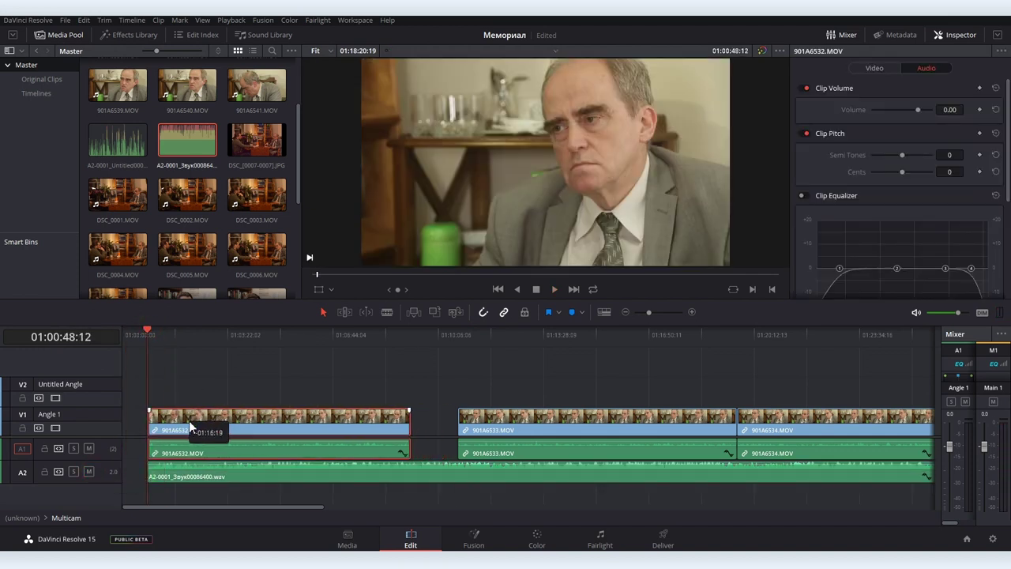
Step: In Fairlight, enlarge and zoom the tracks, then nudge the A2 recording toward 901A6532's waveform
left_click(600, 538)
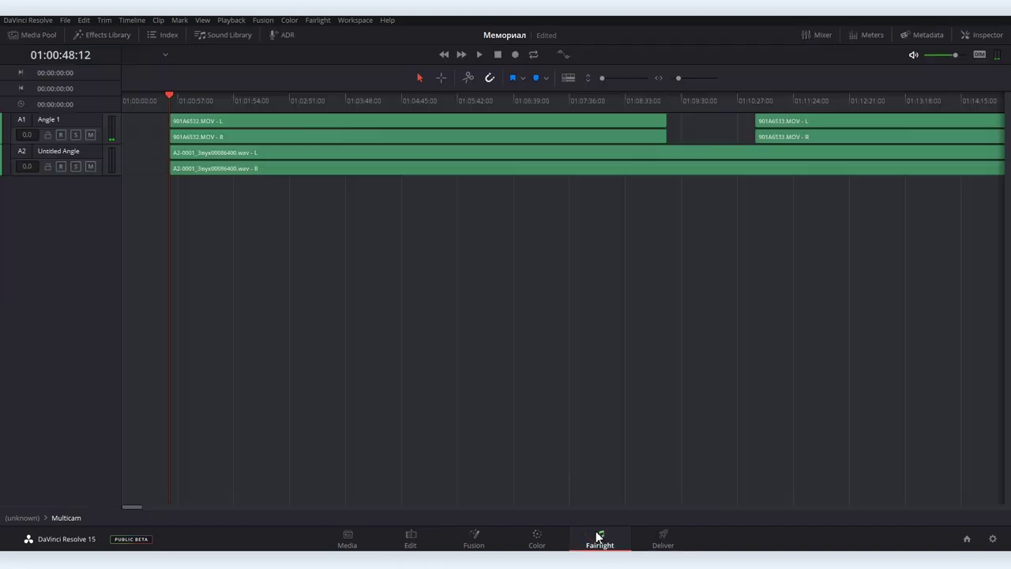
left_click(615, 78)
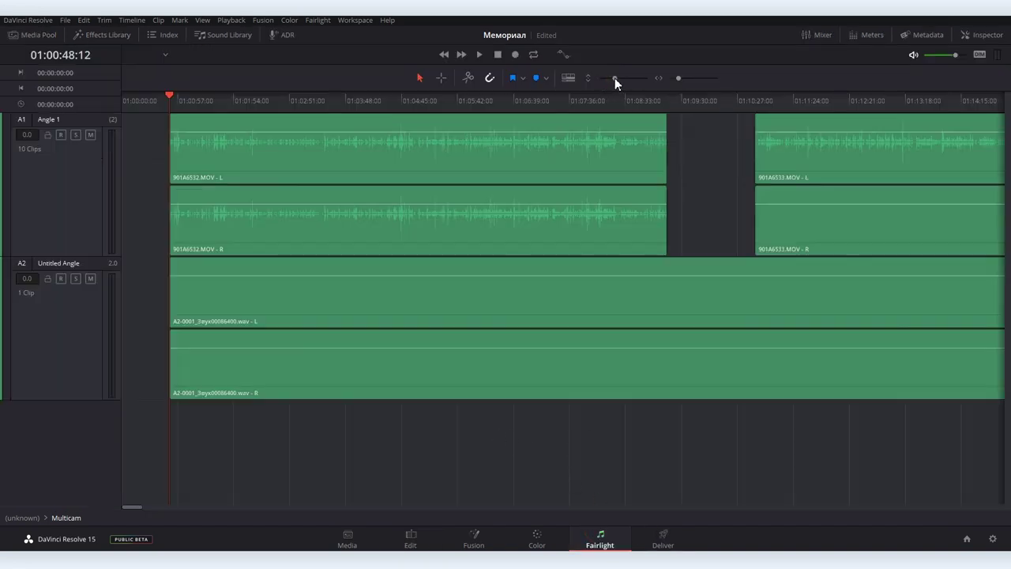
left_click(682, 78)
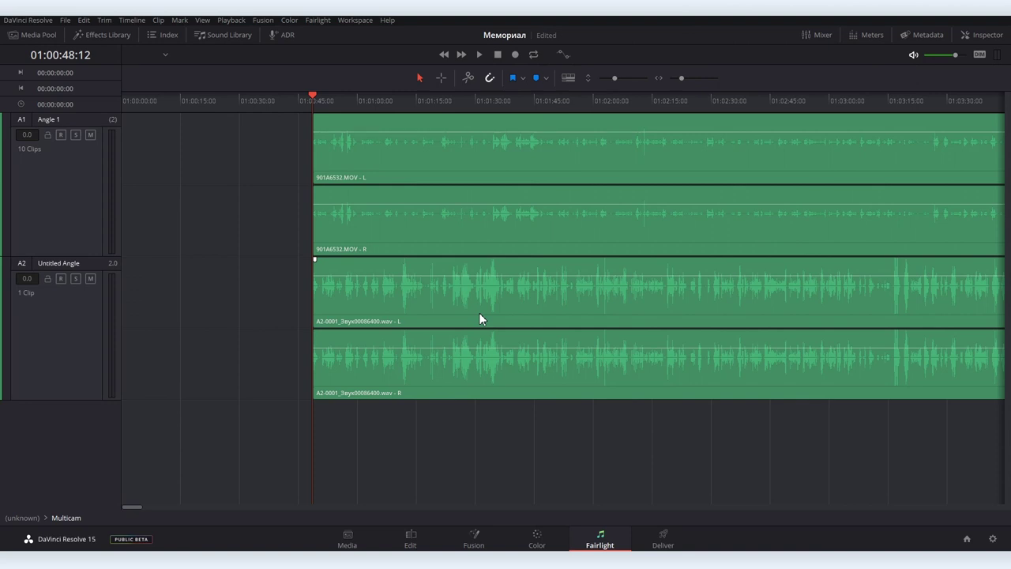
left_click_drag(486, 291, 517, 291)
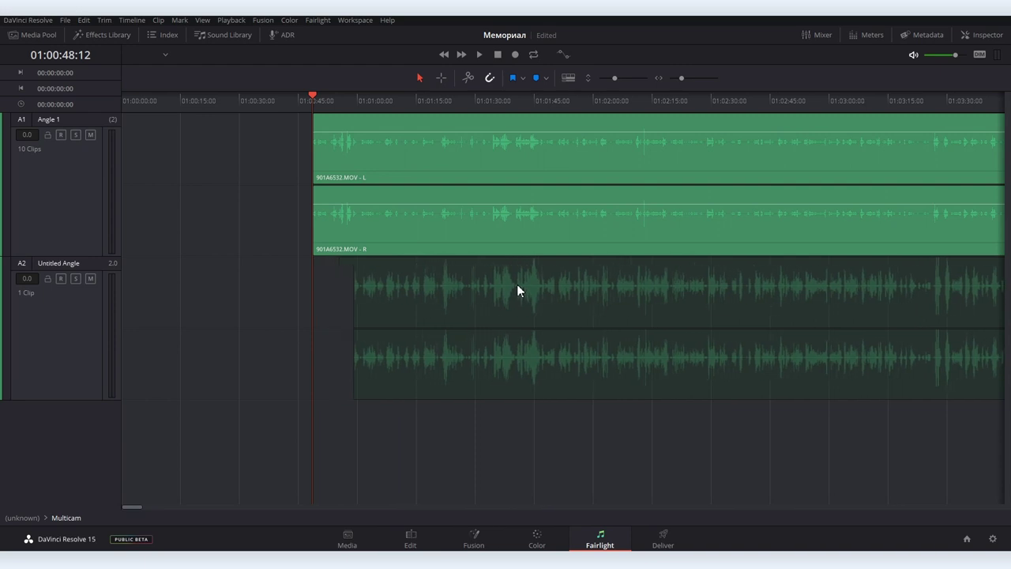
left_click_drag(517, 285, 517, 286)
Step: Zoom closely around 01:02:12 to align waveform peaks, then move 901A6532 audio to the timeline start
left_click(641, 100)
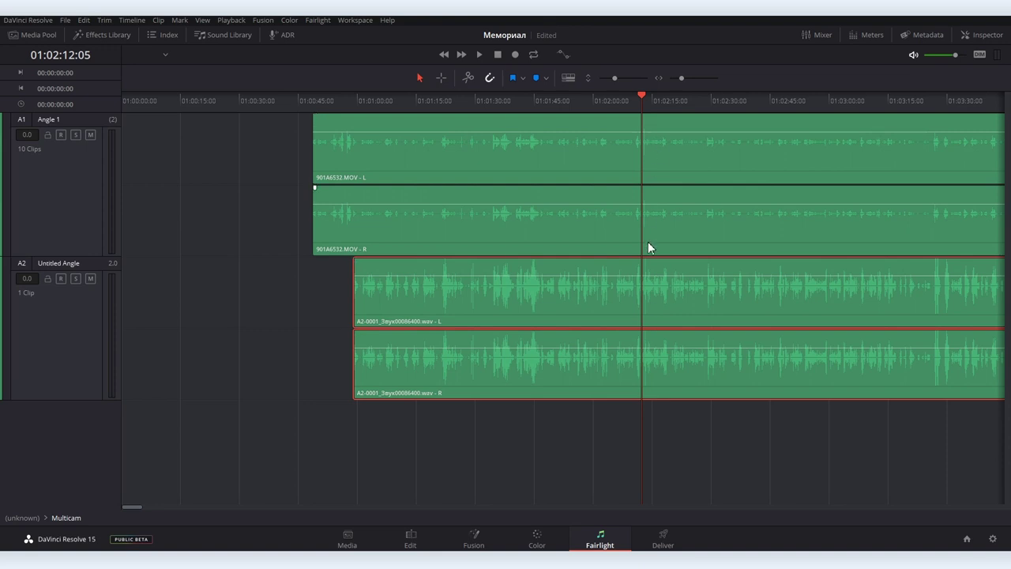
left_click(692, 77)
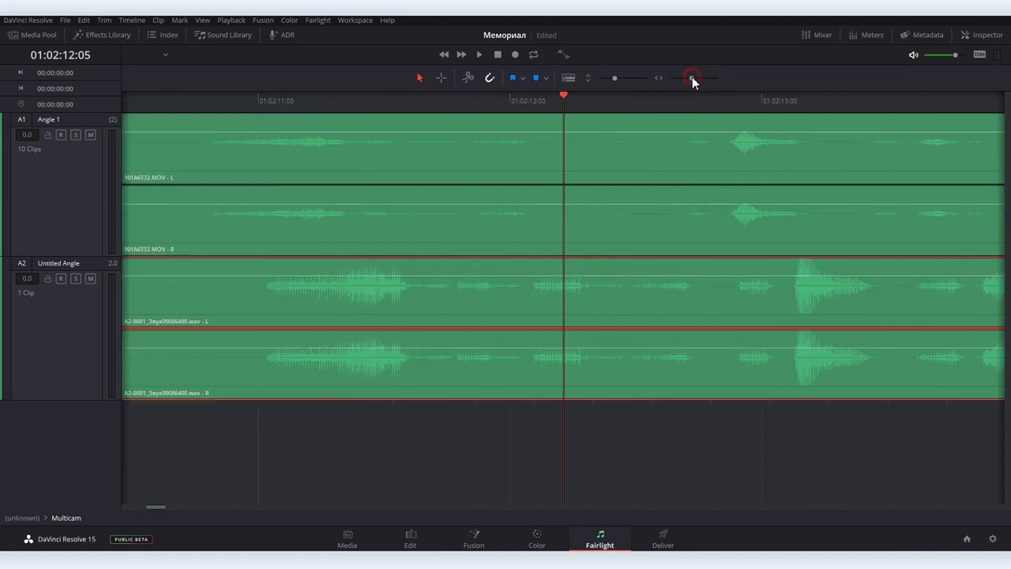
left_click_drag(859, 301, 805, 305)
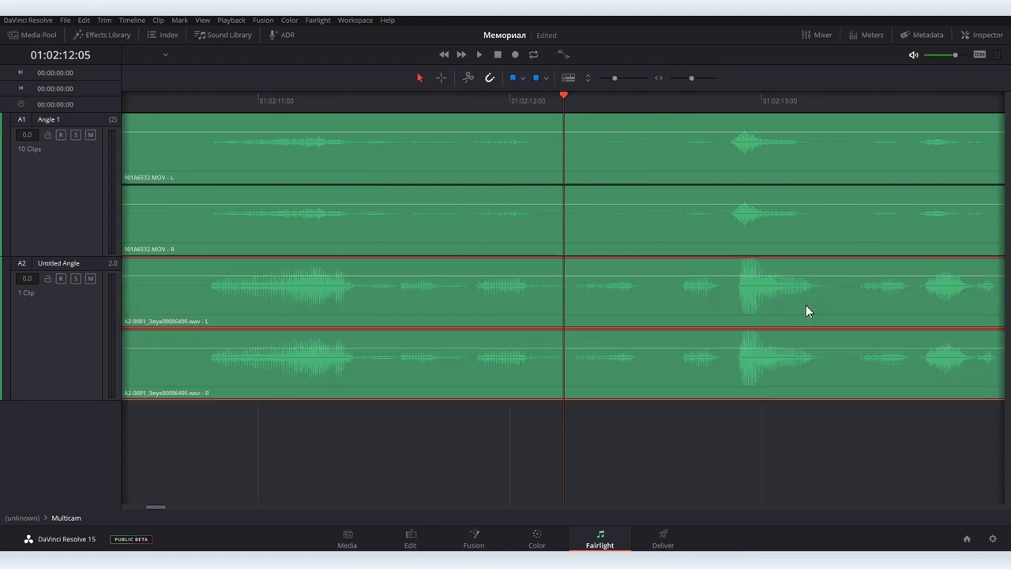
left_click(682, 78)
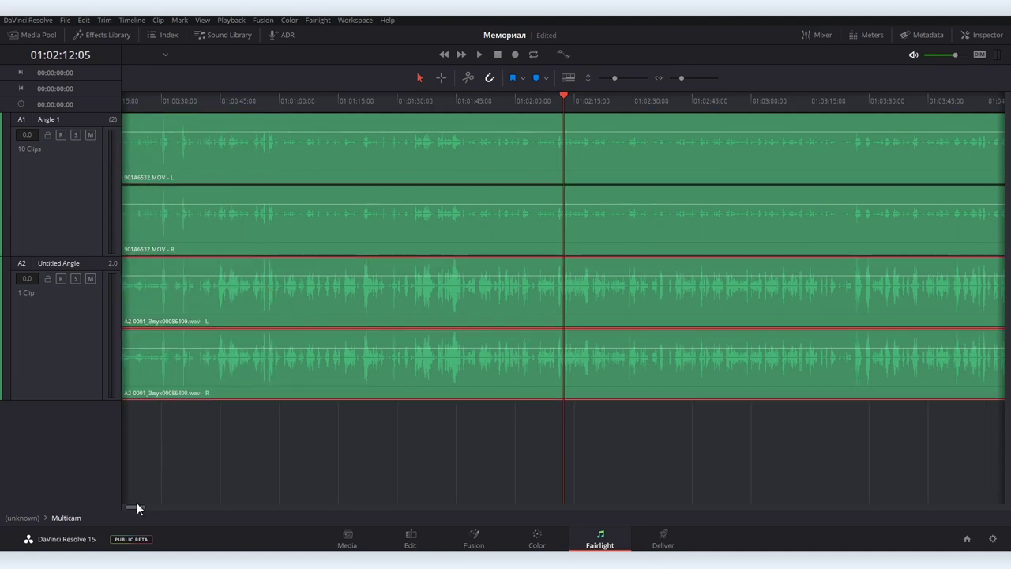
left_click_drag(135, 506, 132, 506)
left_click_drag(173, 151, 136, 198)
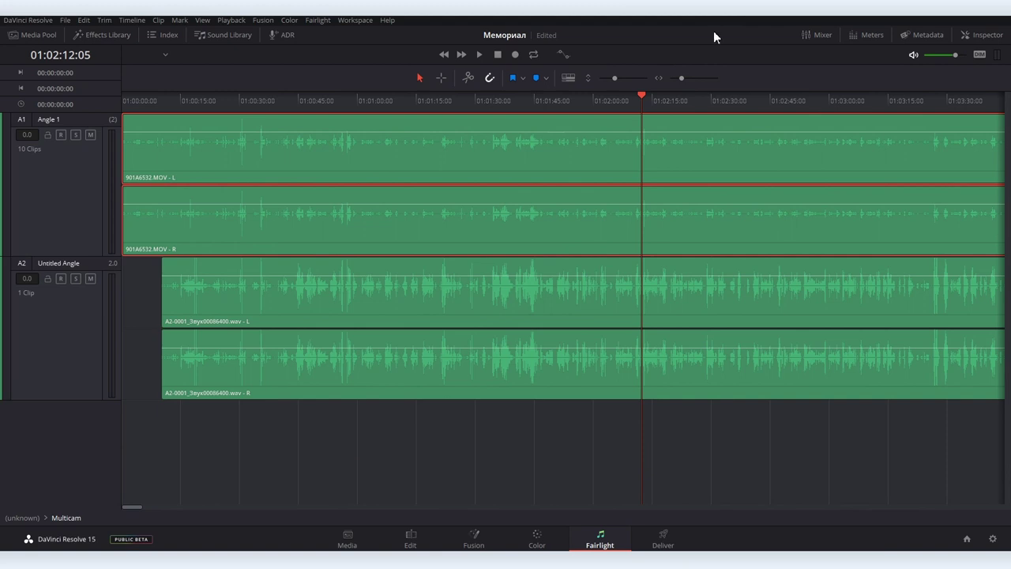
left_click(676, 78)
Step: Slide the 901A6533 audio left to the end of 901A6532, then go back to the Edit page
left_click(487, 163)
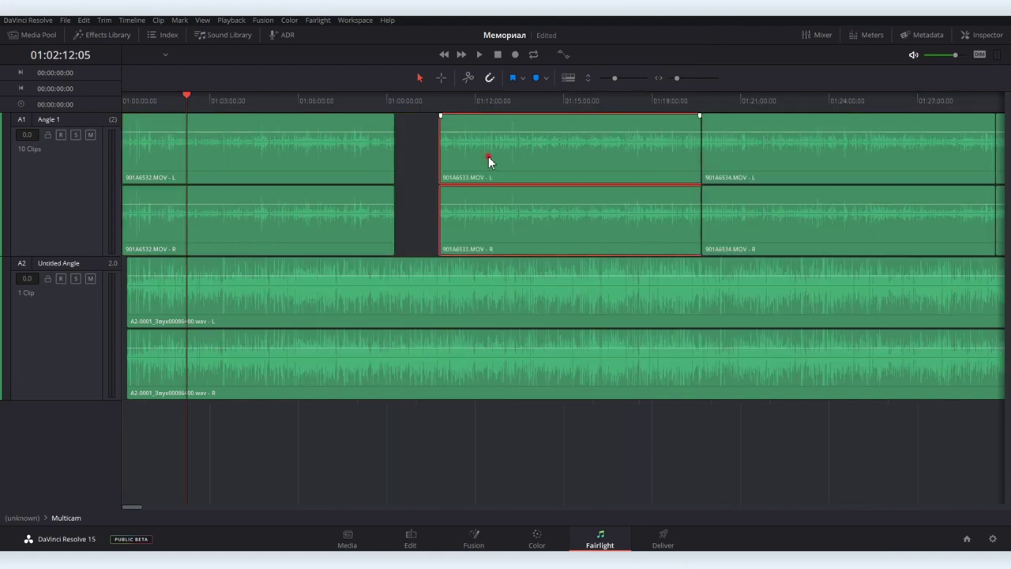
left_click(400, 101)
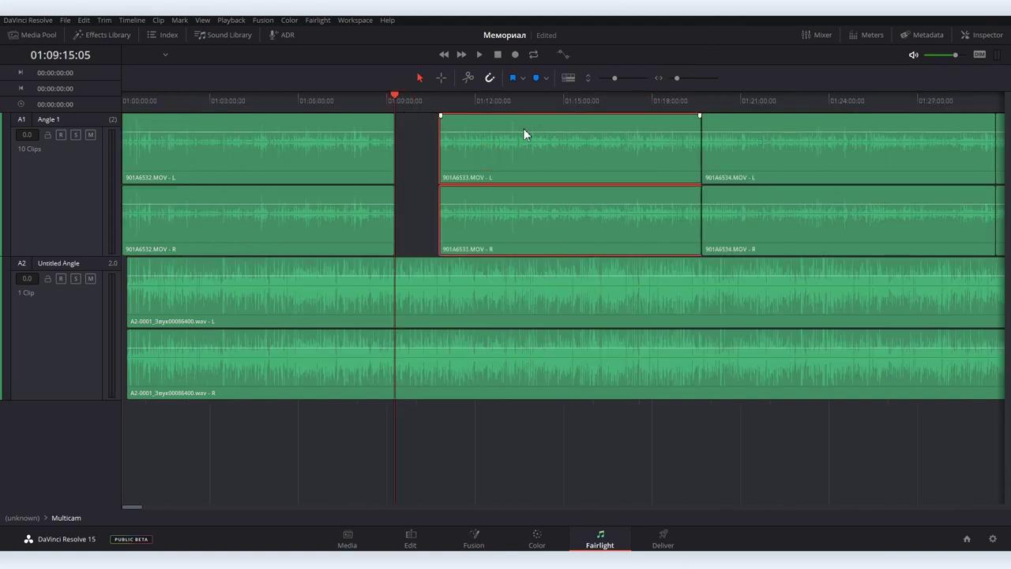
left_click_drag(544, 152, 504, 159)
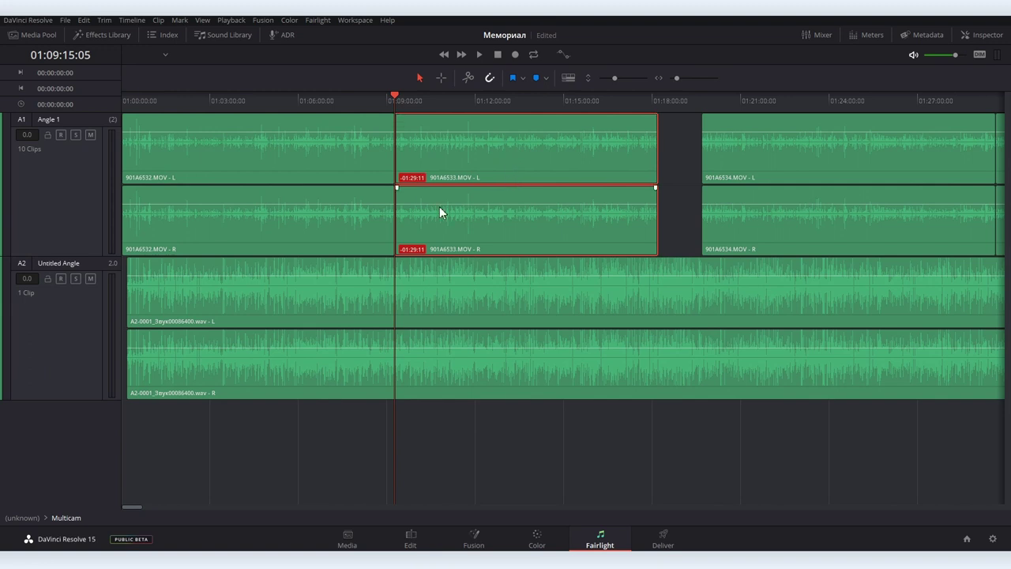
left_click(410, 537)
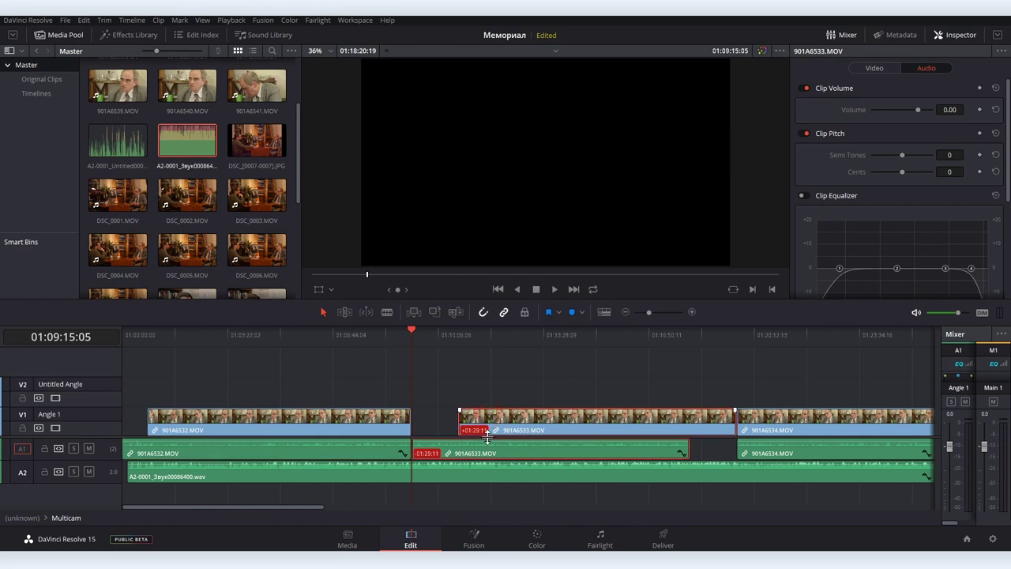
left_click(503, 422)
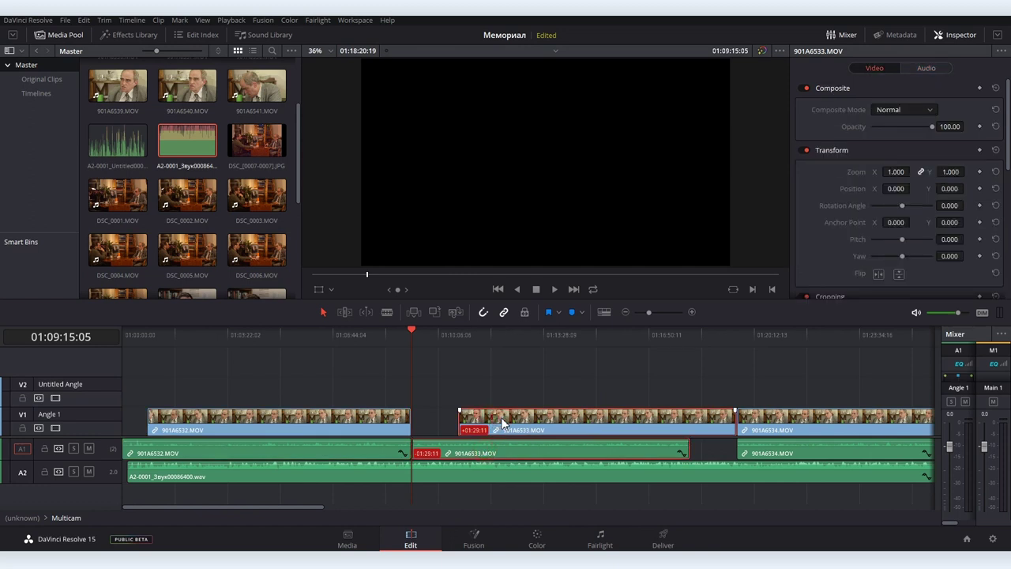
left_click(588, 545)
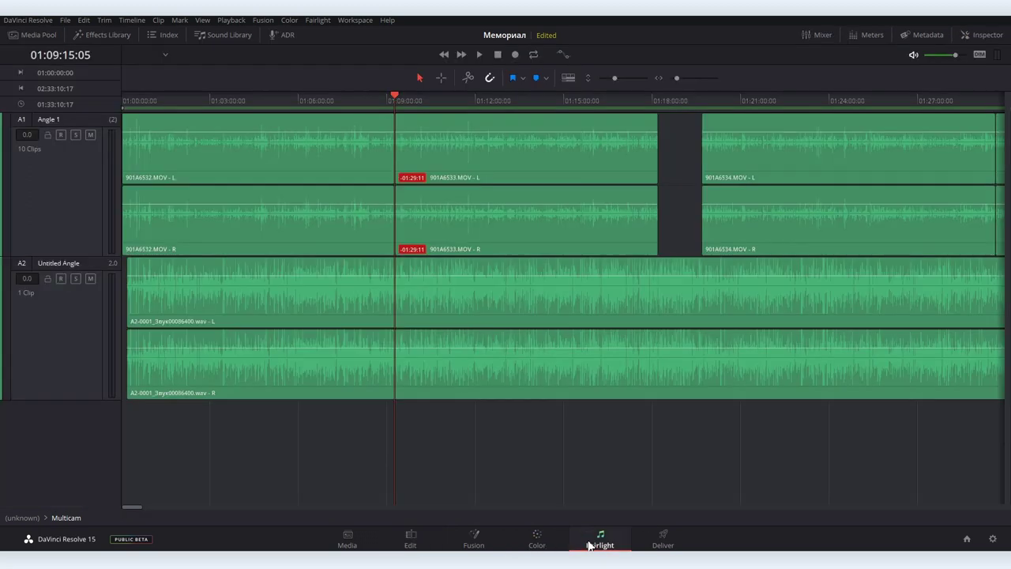
left_click(686, 78)
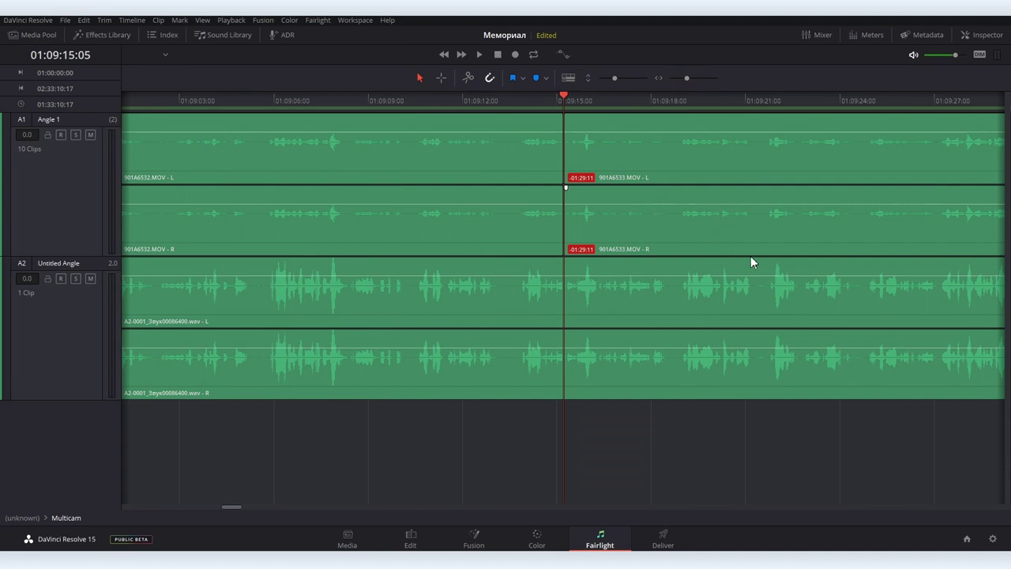
left_click_drag(751, 256, 405, 252)
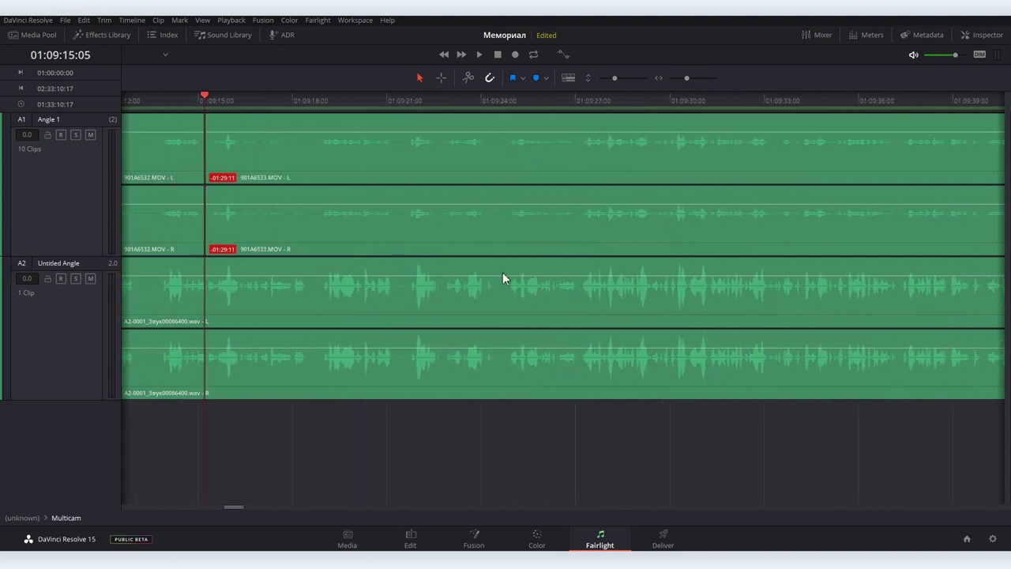
mouse_move(743, 246)
left_mouse_down()
mouse_move(474, 247)
mouse_move(444, 259)
left_mouse_up()
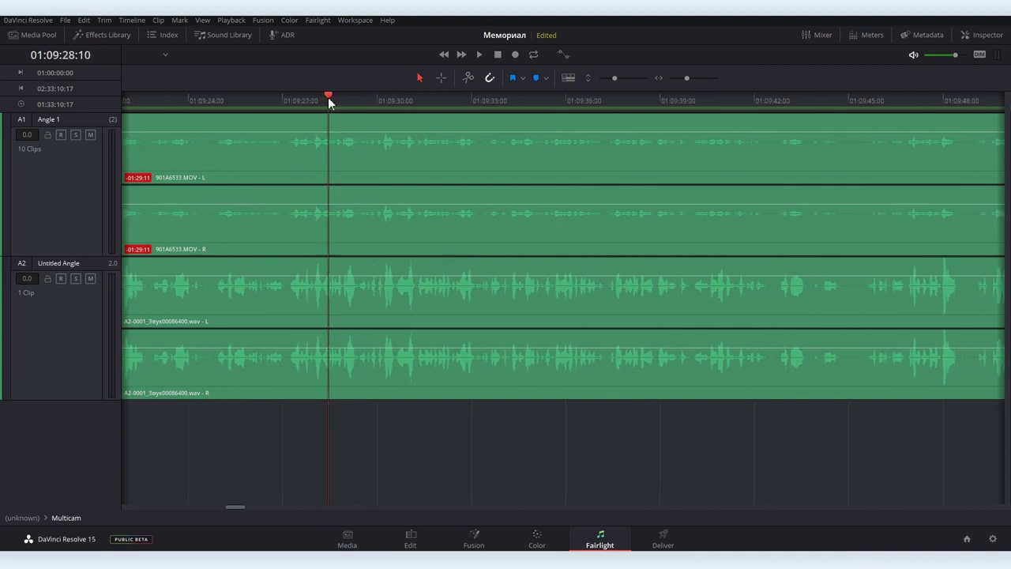
key("space")
key("space")
left_click(692, 79)
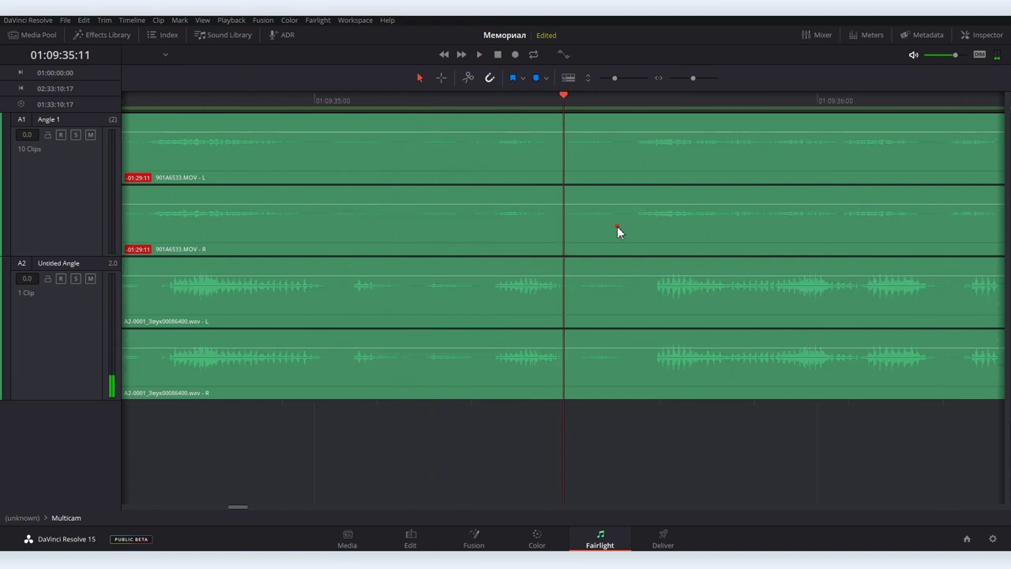
left_click(628, 224)
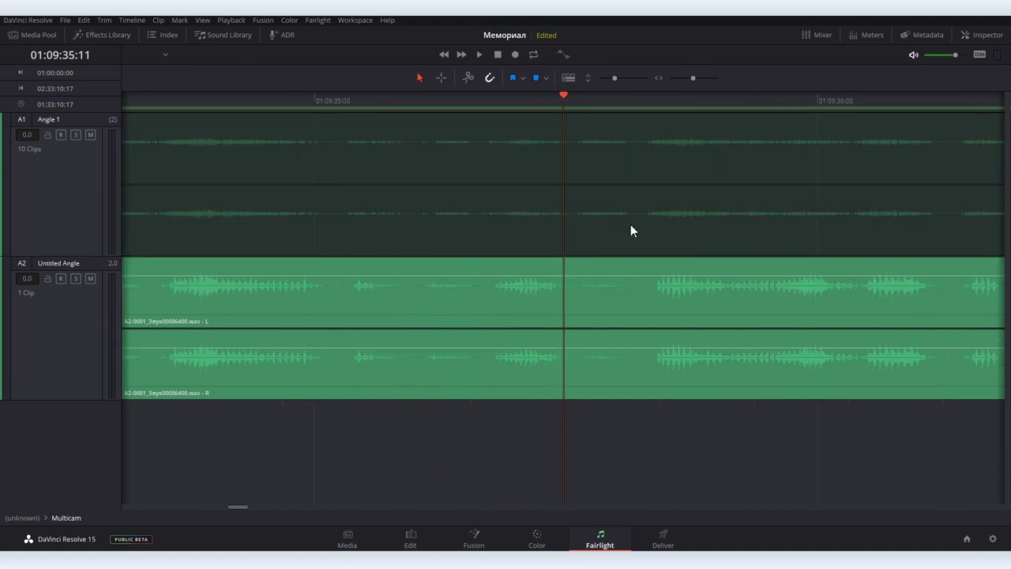
left_click(630, 224)
key("space")
left_click(683, 79)
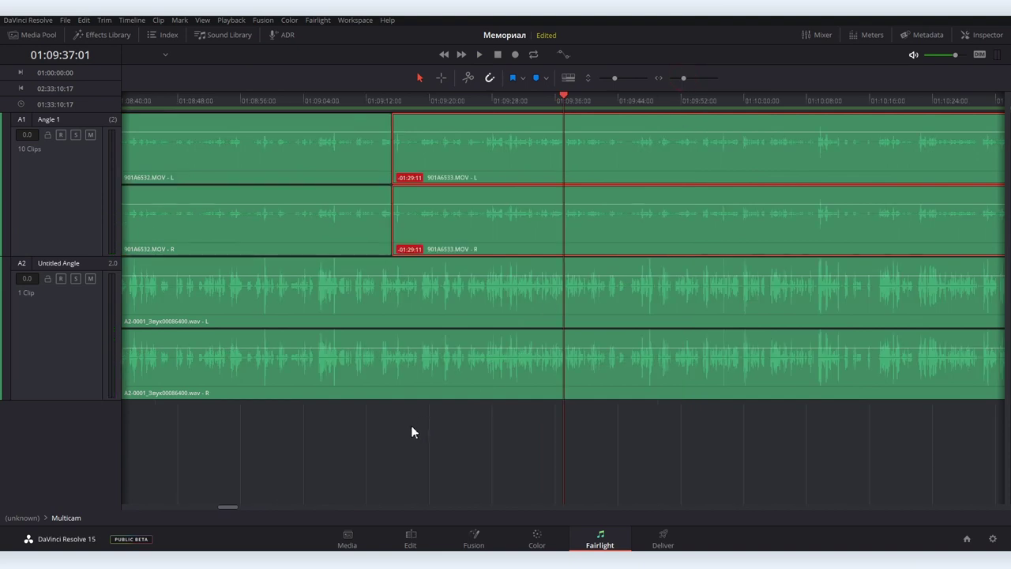
left_click(411, 541)
left_click(535, 361)
Step: Turn off Linked Selection, slide the 901A6533 video to the 901A6532 edit point, and play to check sync
left_click(556, 416)
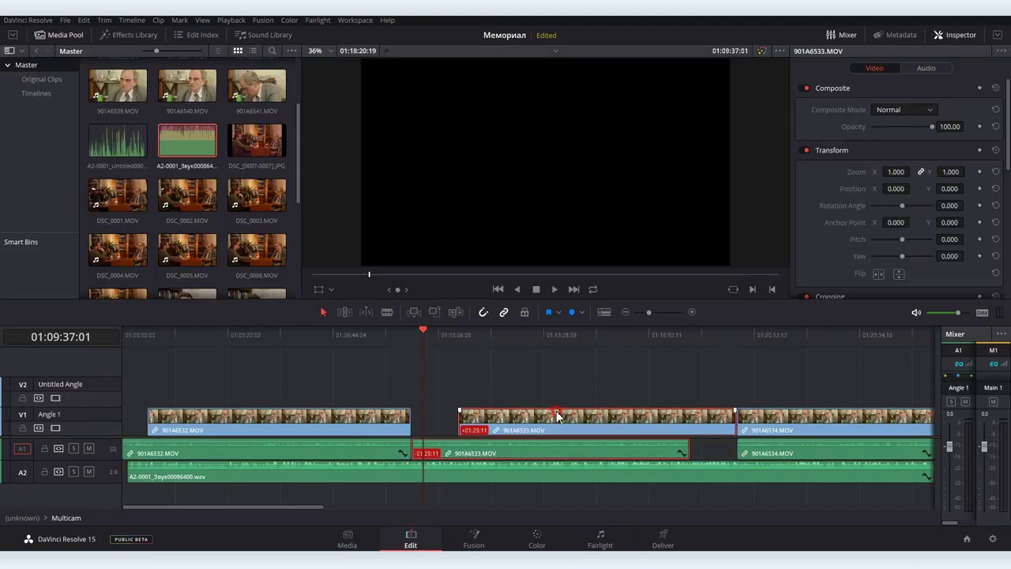
left_click(502, 313)
left_click(591, 366)
left_click_drag(598, 417, 553, 425)
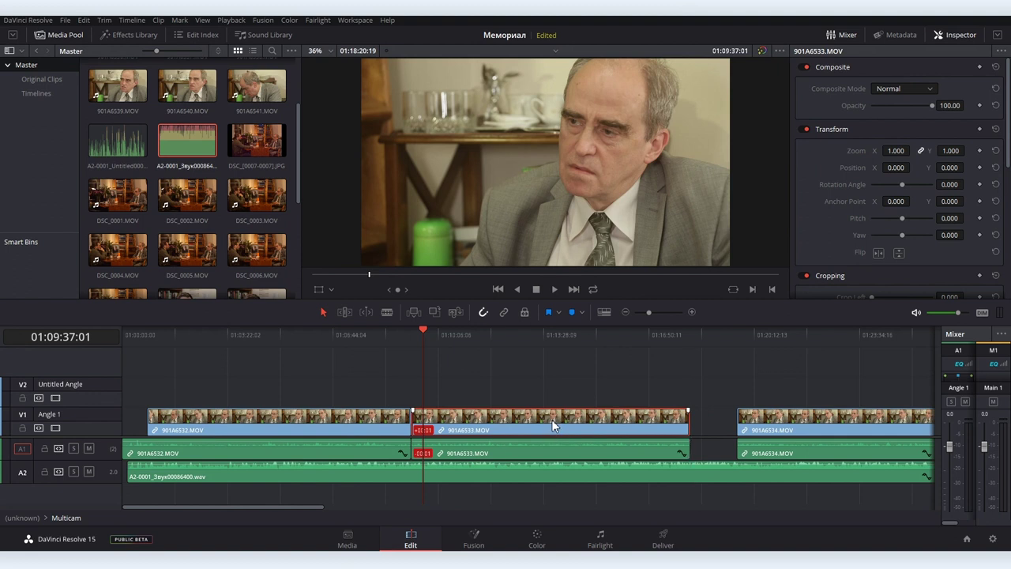
scroll(468, 380, "up", 5)
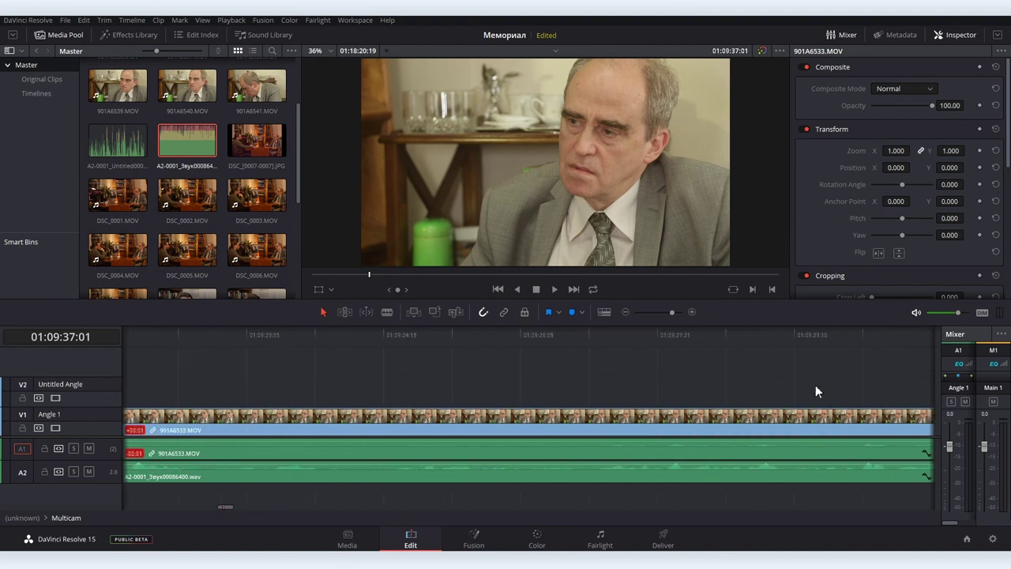
key("Up")
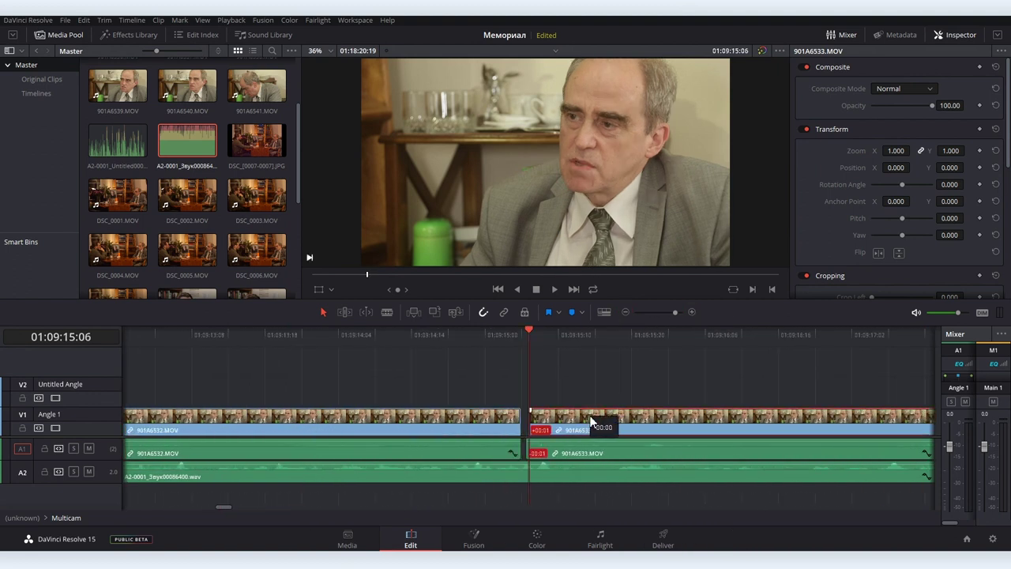
left_click_drag(591, 417, 586, 424)
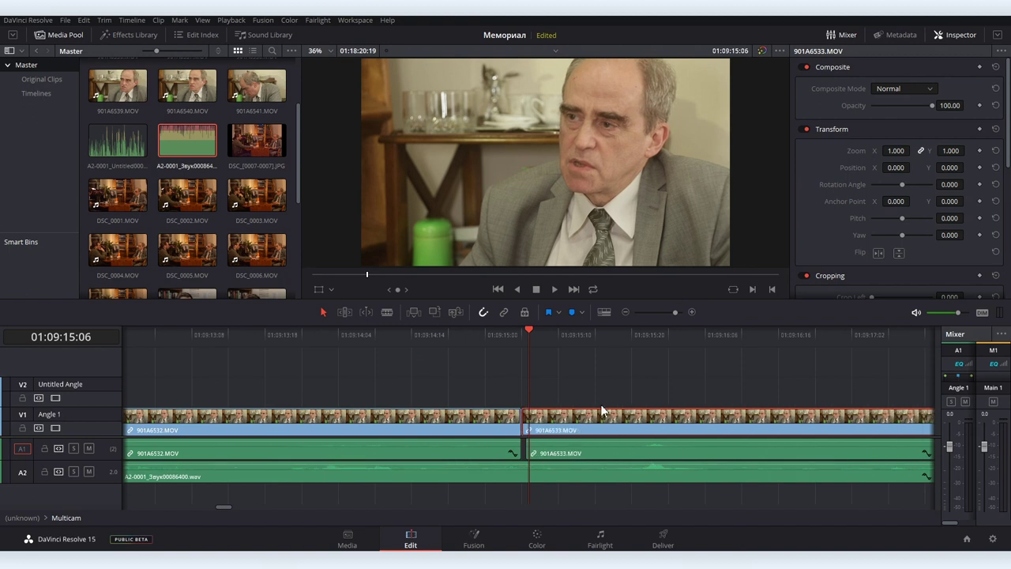
key("space")
key("shift+7")
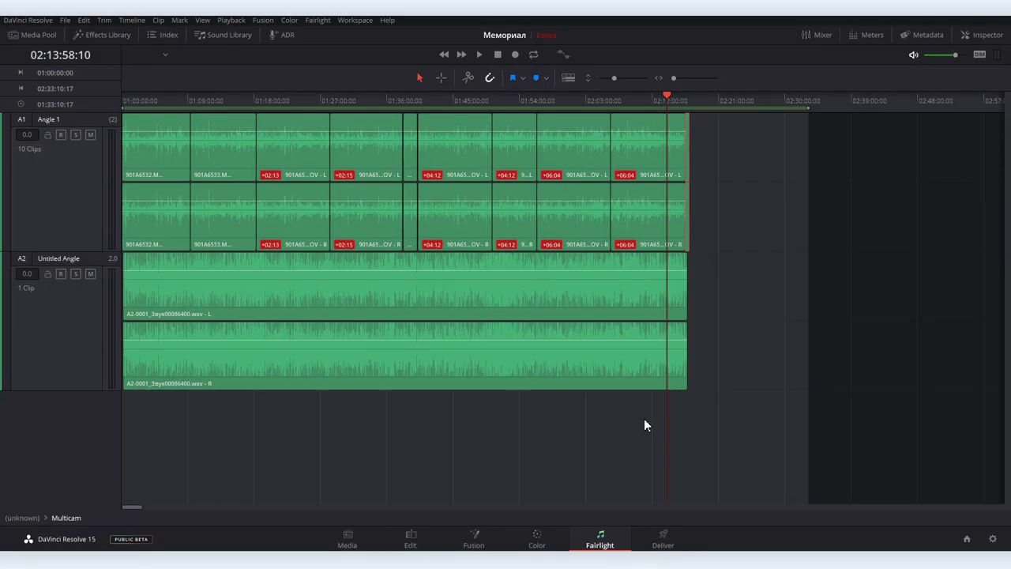
Step: Slide the 901A6534 and 901A6538 videos left on V1 until they sit over their own audio
left_click(411, 537)
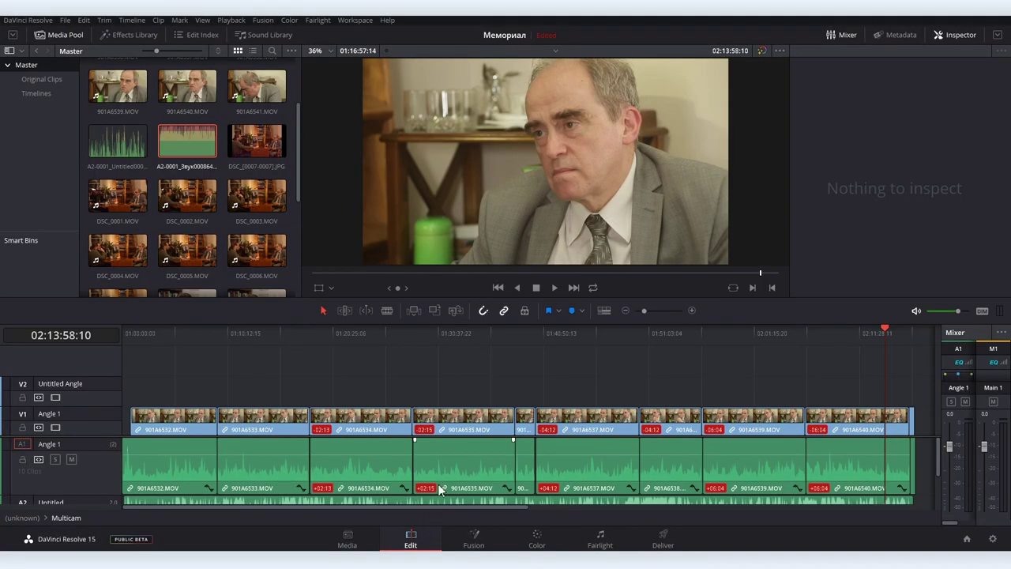
left_click_drag(329, 356, 778, 417)
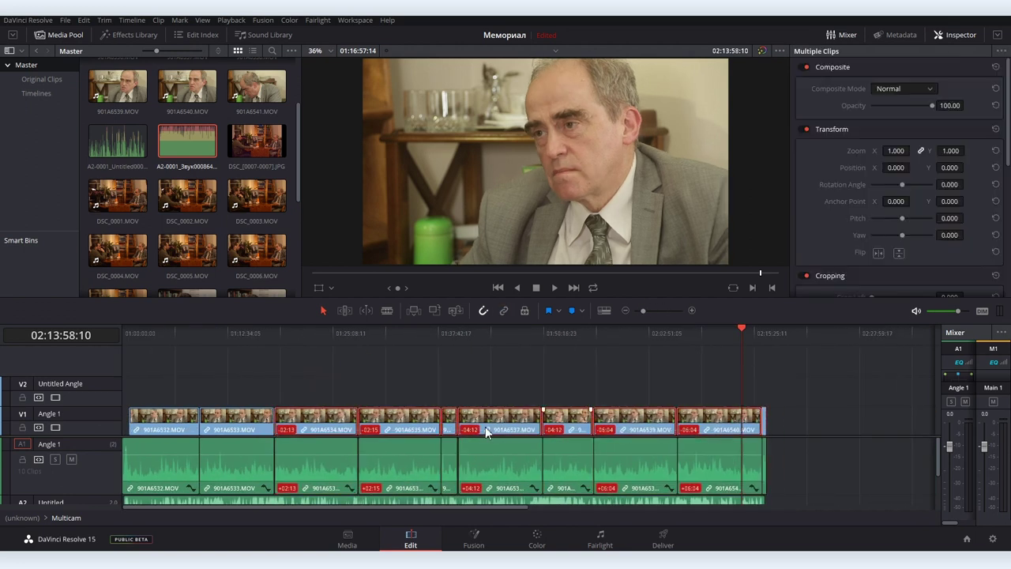
left_click_drag(642, 310, 653, 309)
left_click(598, 367)
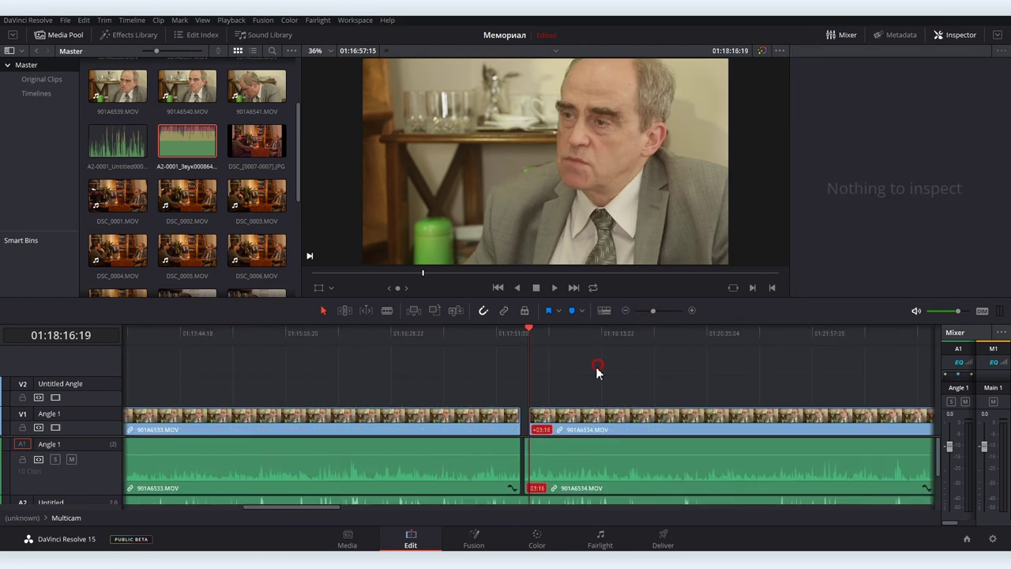
left_click_drag(604, 417, 596, 412)
left_click(694, 372)
key("ctrl+minus")
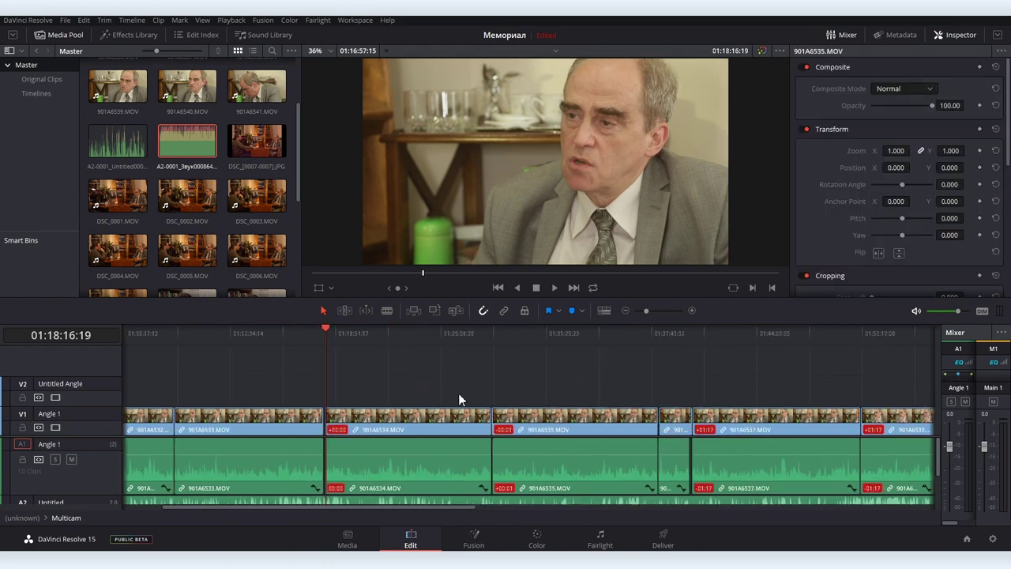
key("ctrl+minus")
left_click_drag(545, 419, 503, 417)
key("ctrl+equal")
key("space")
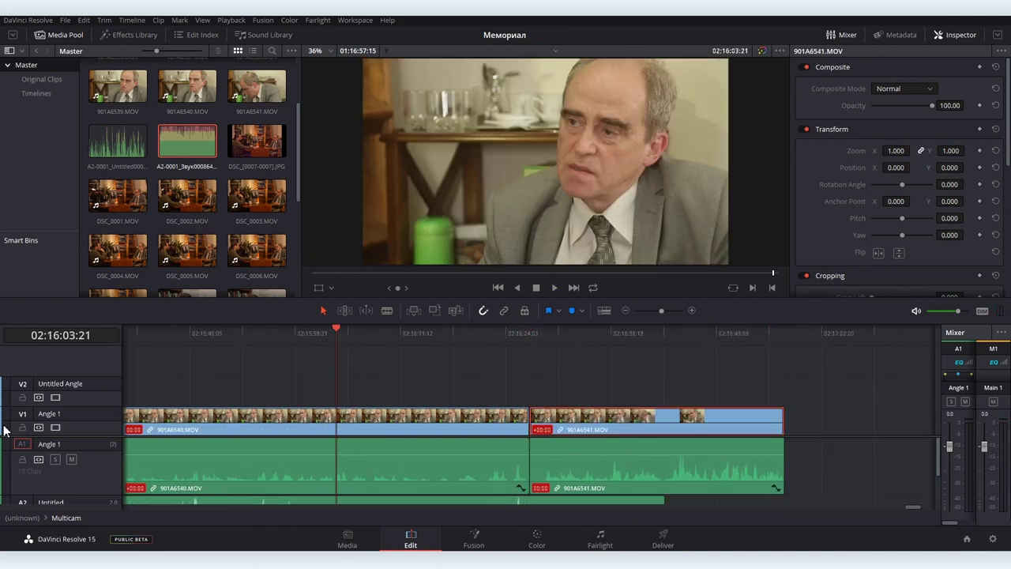
Step: Lock track V1 and select all the second-camera MVI clips in the Media Pool
left_click(22, 427)
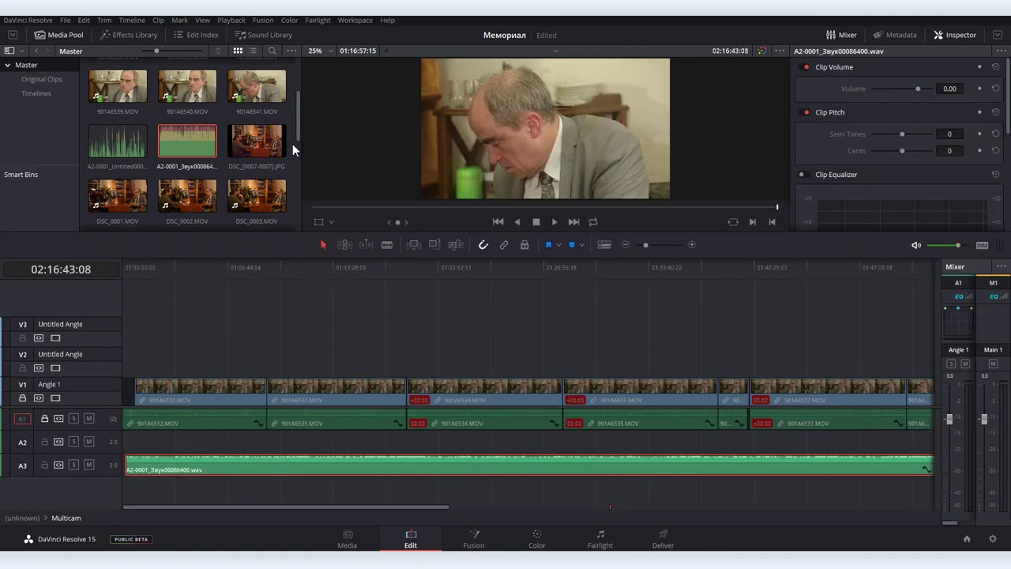
scroll(295, 143, "down", 3)
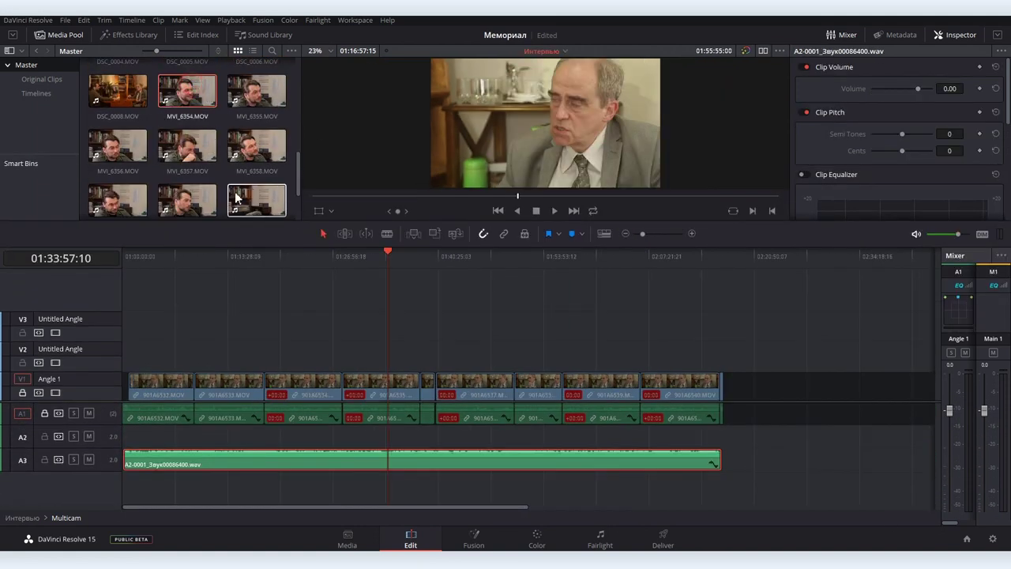
scroll(249, 193, "down", 1)
key("ctrl+a")
scroll(252, 148, "up", 1)
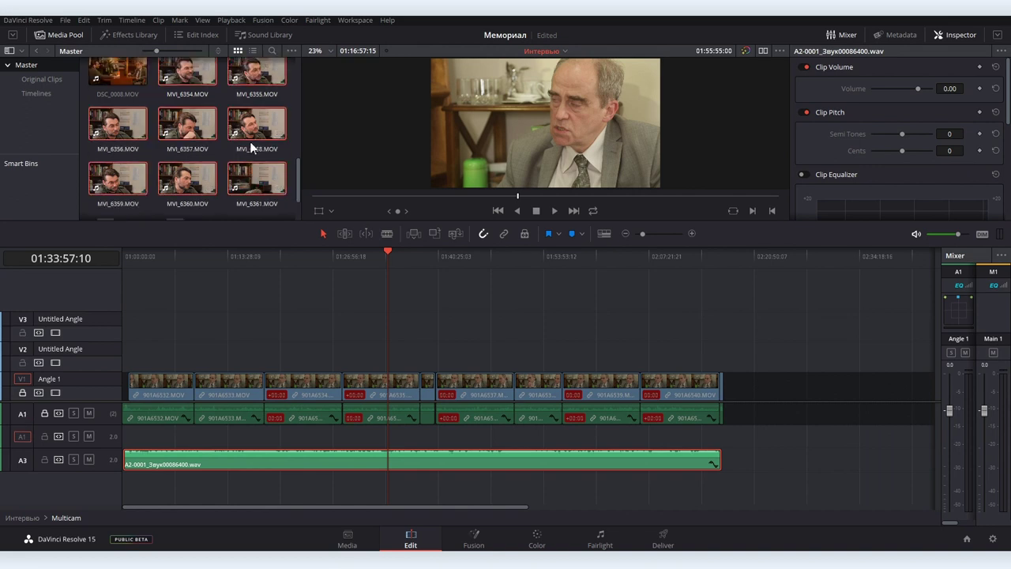
Step: Drop MVI_6354–MVI_6360 onto V2/A2 at the very start of the Интервью timeline
left_click_drag(202, 88, 210, 379)
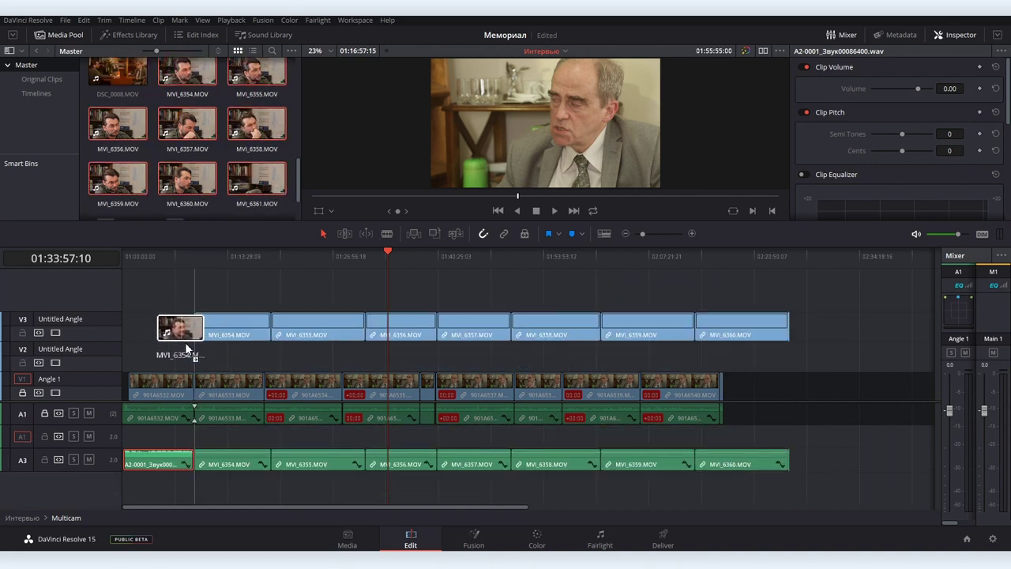
left_click_drag(209, 379, 123, 364)
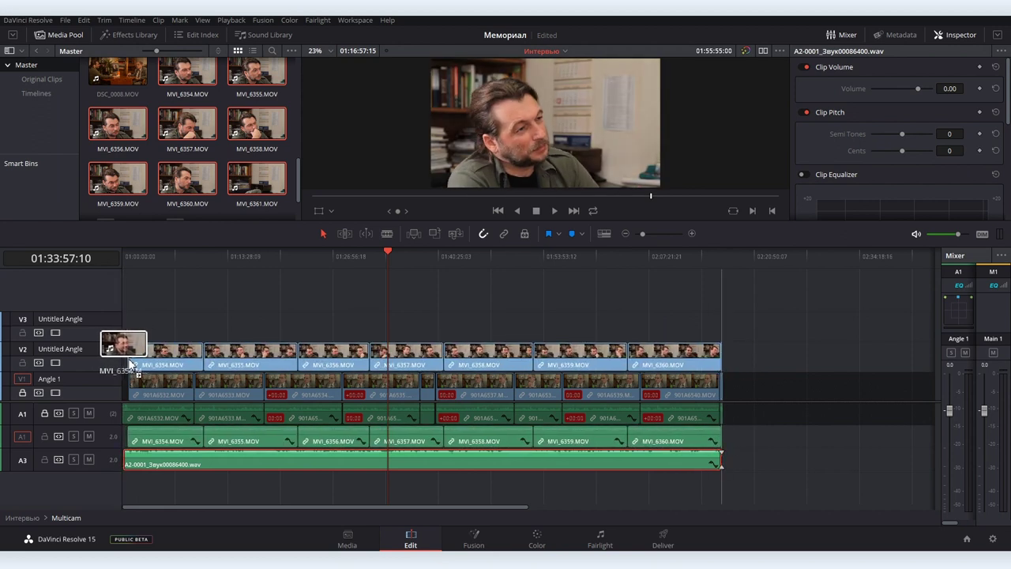
left_click_drag(122, 364, 131, 362)
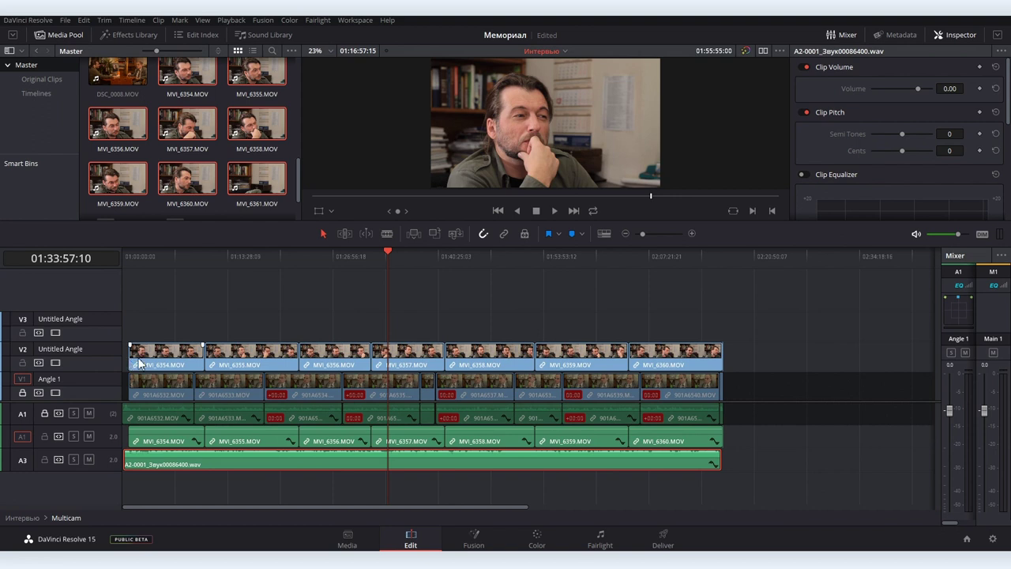
left_click(140, 262)
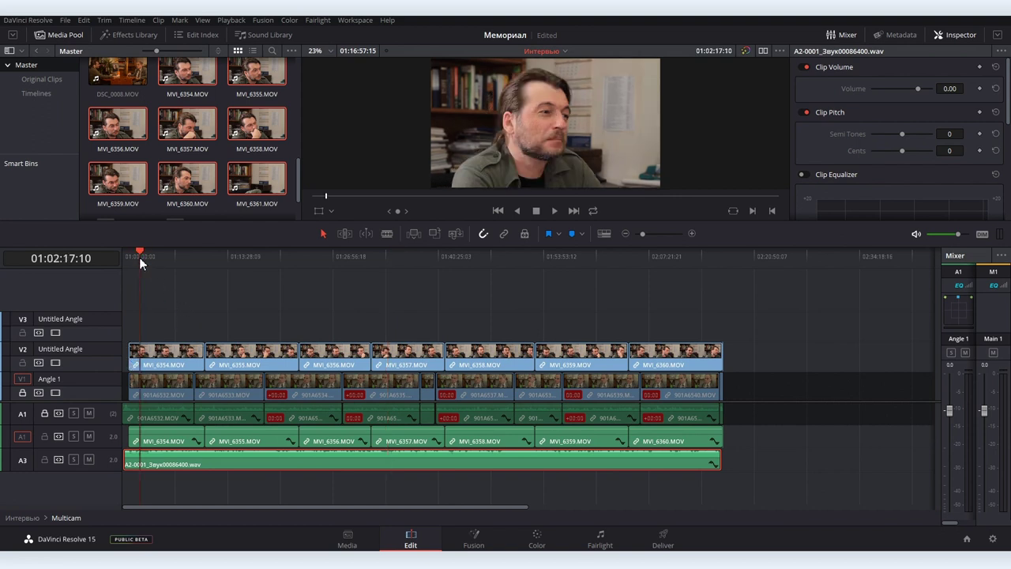